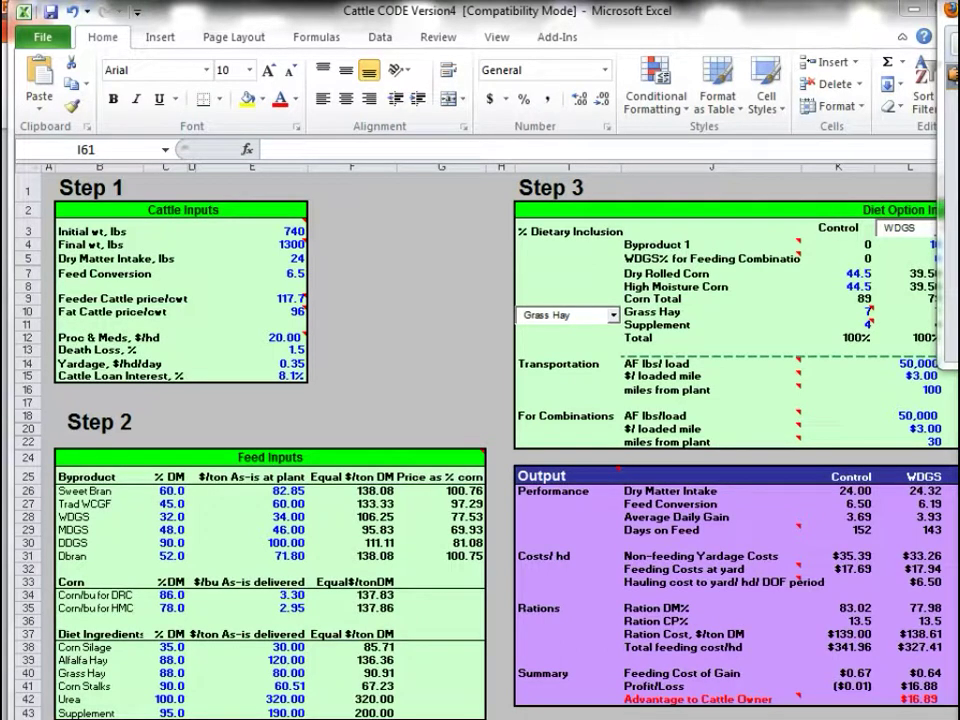
Return to the Cattle CODE workbook and examine the note on the initial weight input.
{"action": "key", "text": "alt+Tab"}
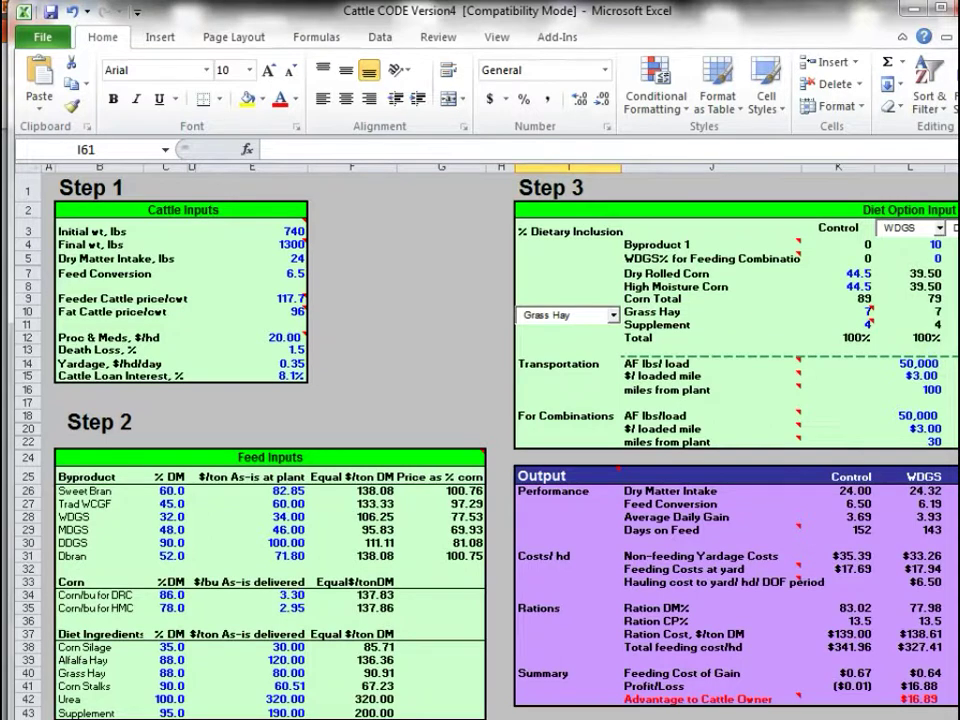
{"action": "key", "text": "ctrl+Page_Up"}
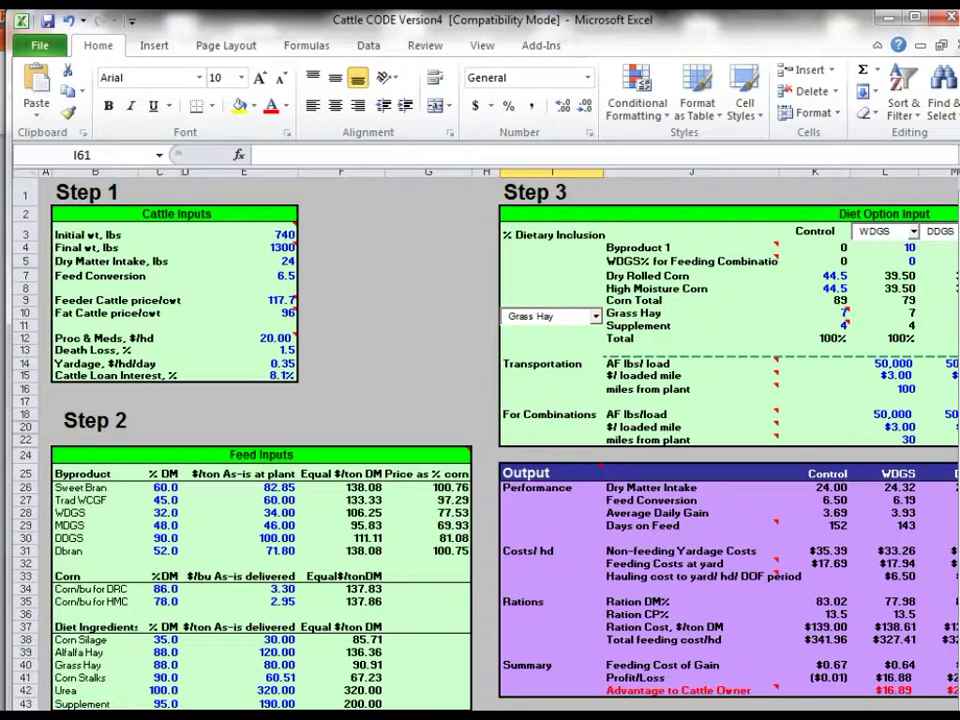
{"action": "left_click", "coordinate": [270, 234]}
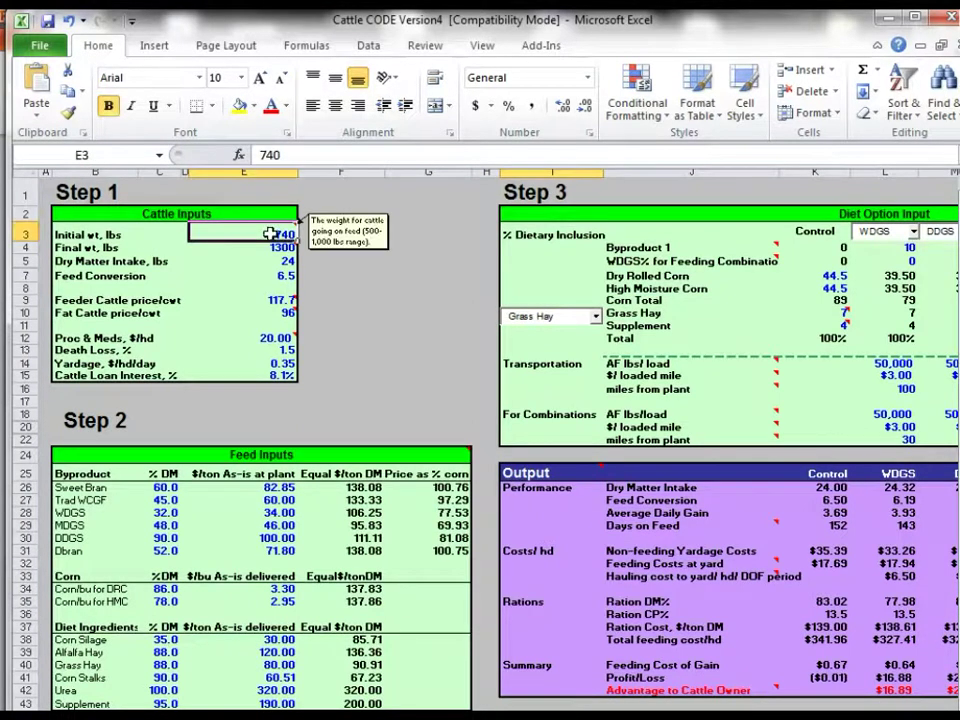
{"action": "mouse_move", "coordinate": [270, 233]}
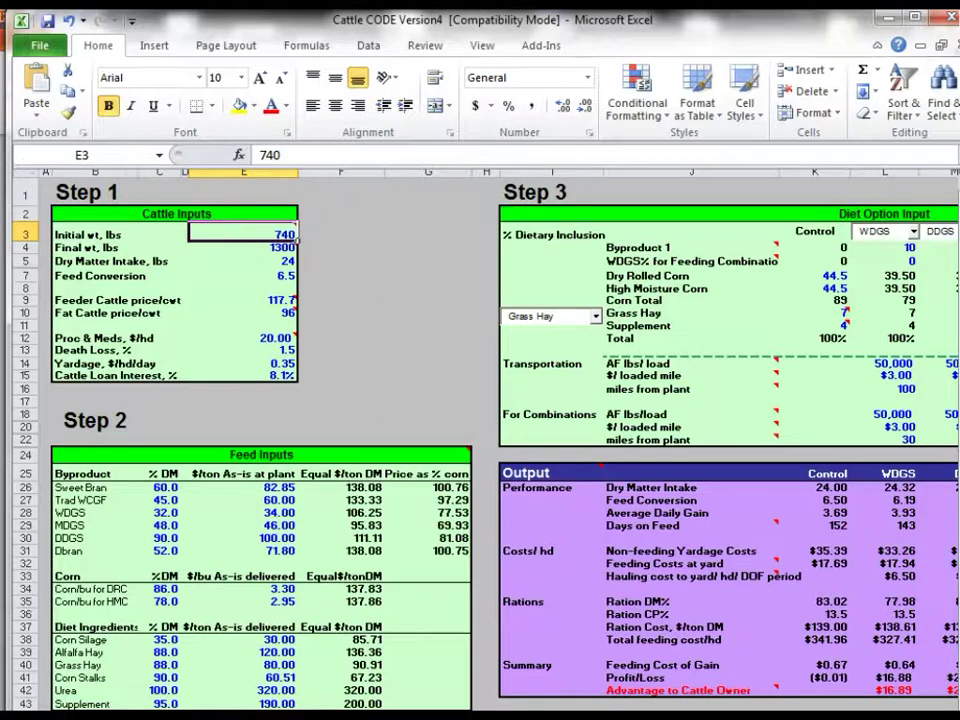
Set the feeder cattle price to 134 and the fat cattle price to 110 per cwt in Cattle Inputs.
{"action": "mouse_move", "coordinate": [270, 300]}
{"action": "left_click", "coordinate": [280, 300]}
{"action": "type", "text": "134"}
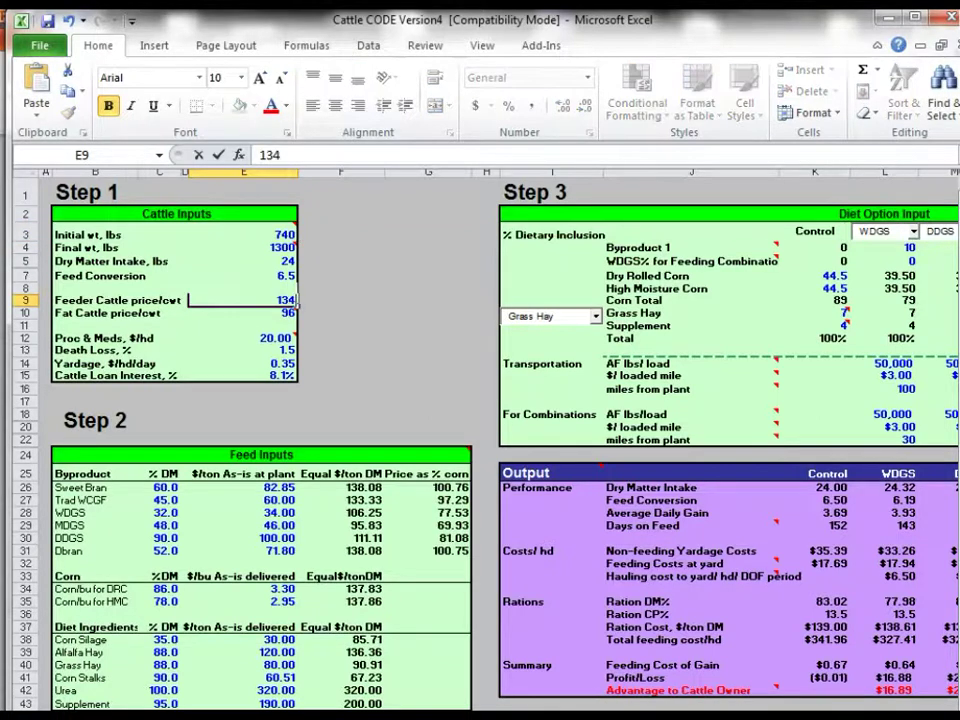
{"action": "key", "text": "Return"}
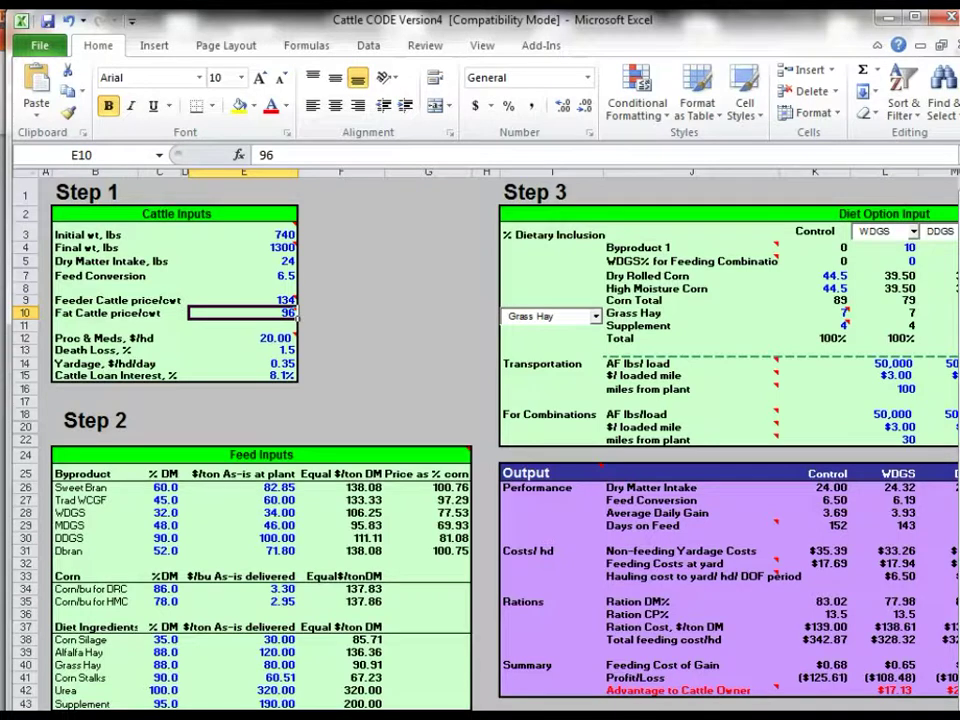
{"action": "type", "text": "11"}
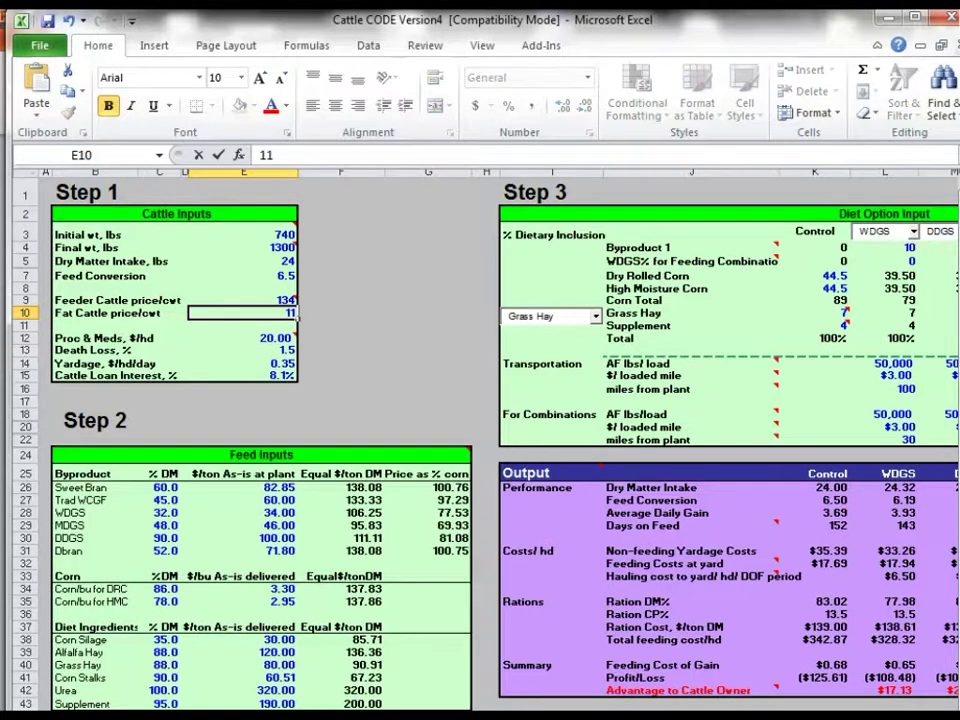
{"action": "type", "text": "0"}
{"action": "key", "text": "Return"}
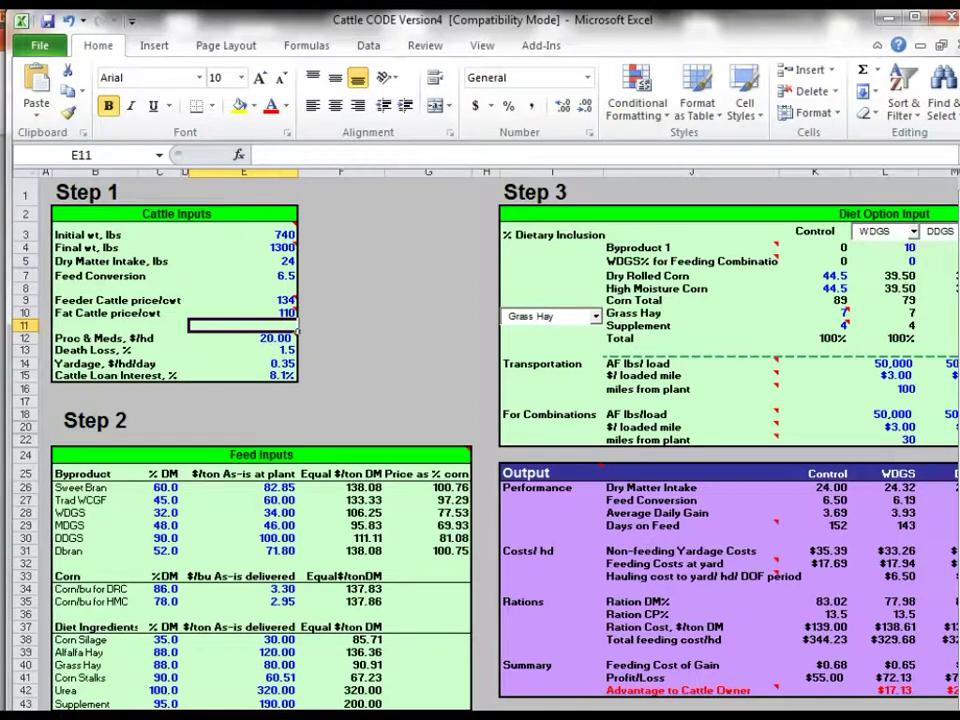
{"action": "mouse_move", "coordinate": [284, 312]}
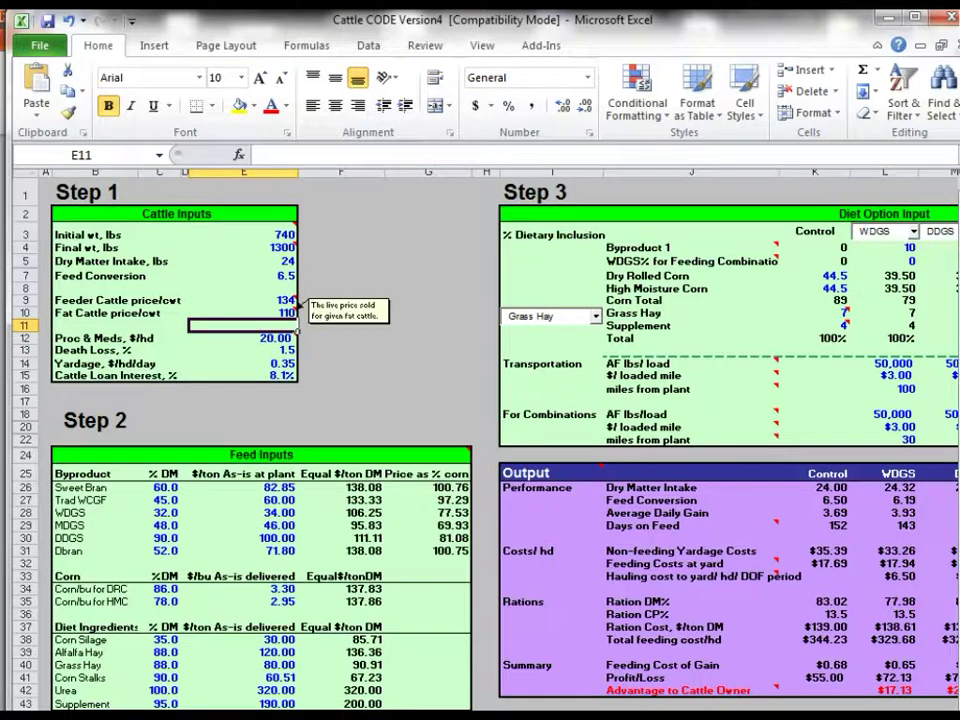
{"action": "key", "text": "alt+Tab"}
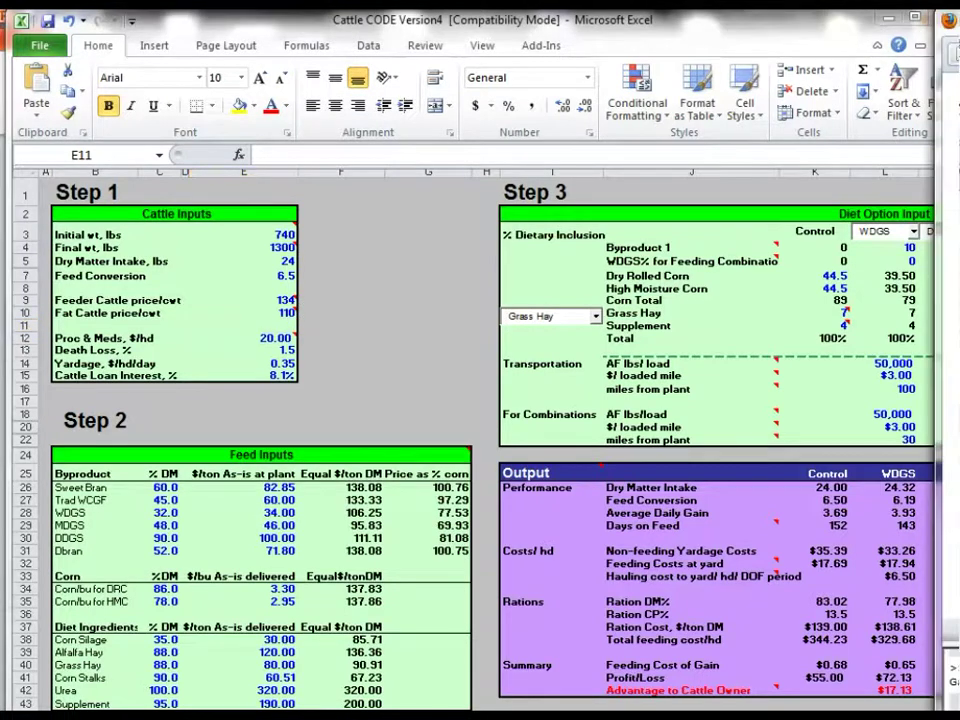
{"action": "key", "text": "alt+Tab"}
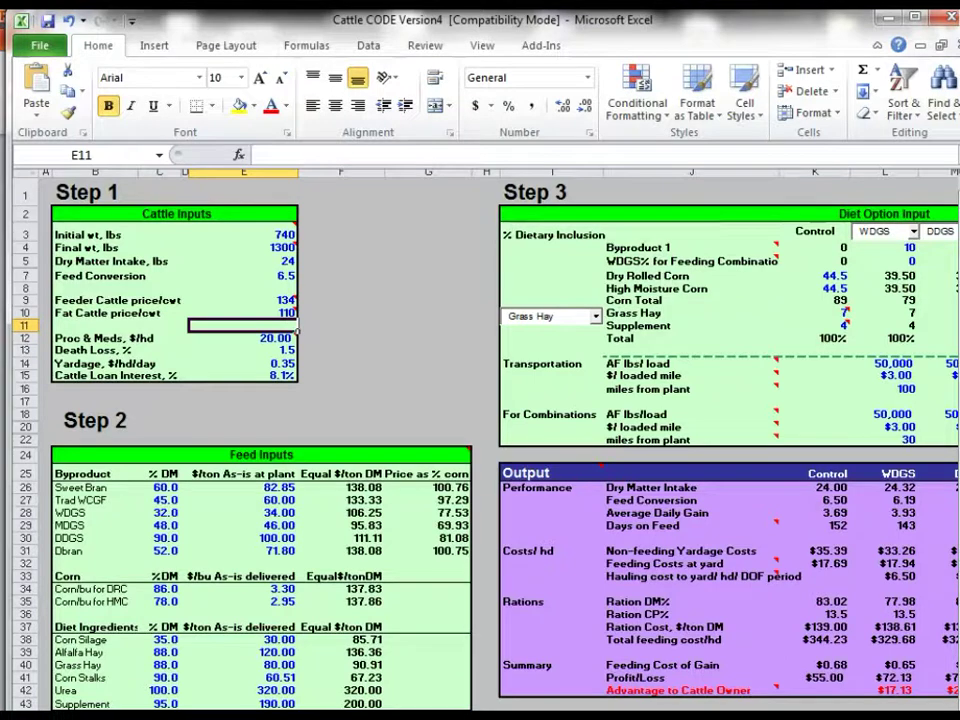
Set the yardage cost in Cattle Inputs to 0.45 $/hd/day.
{"action": "left_click", "coordinate": [242, 363]}
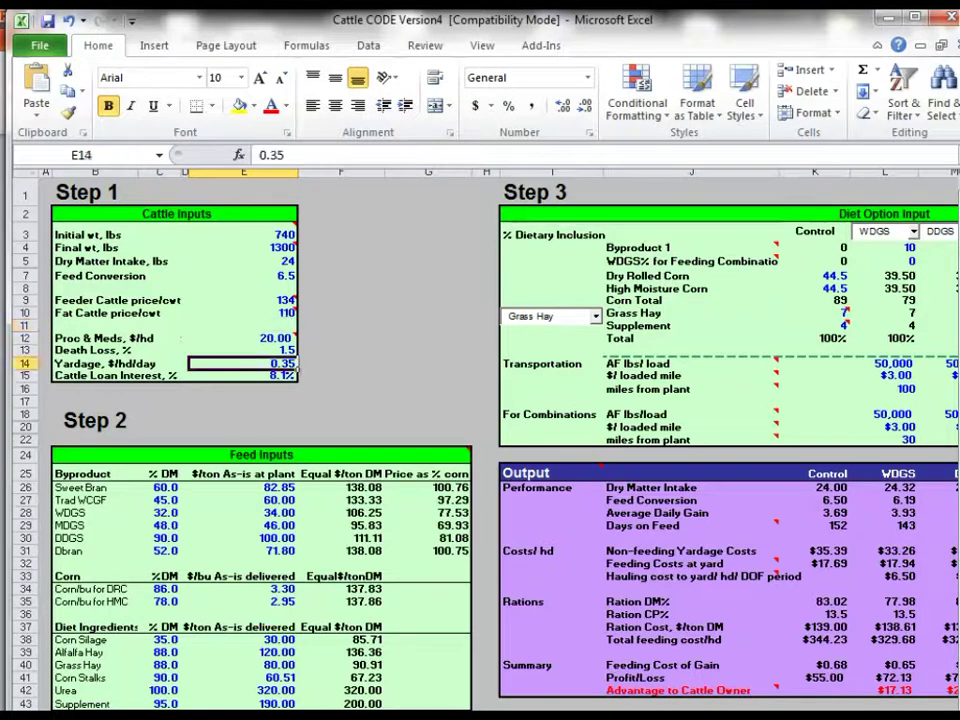
{"action": "type", "text": ".45"}
{"action": "key", "text": "Return"}
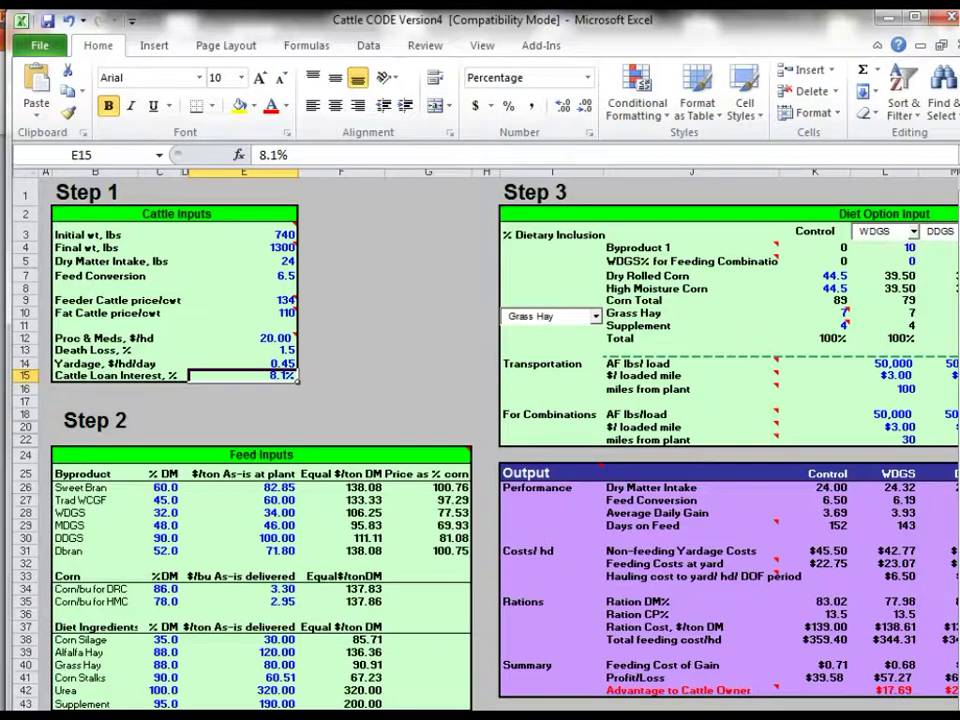
{"action": "left_click", "coordinate": [159, 487]}
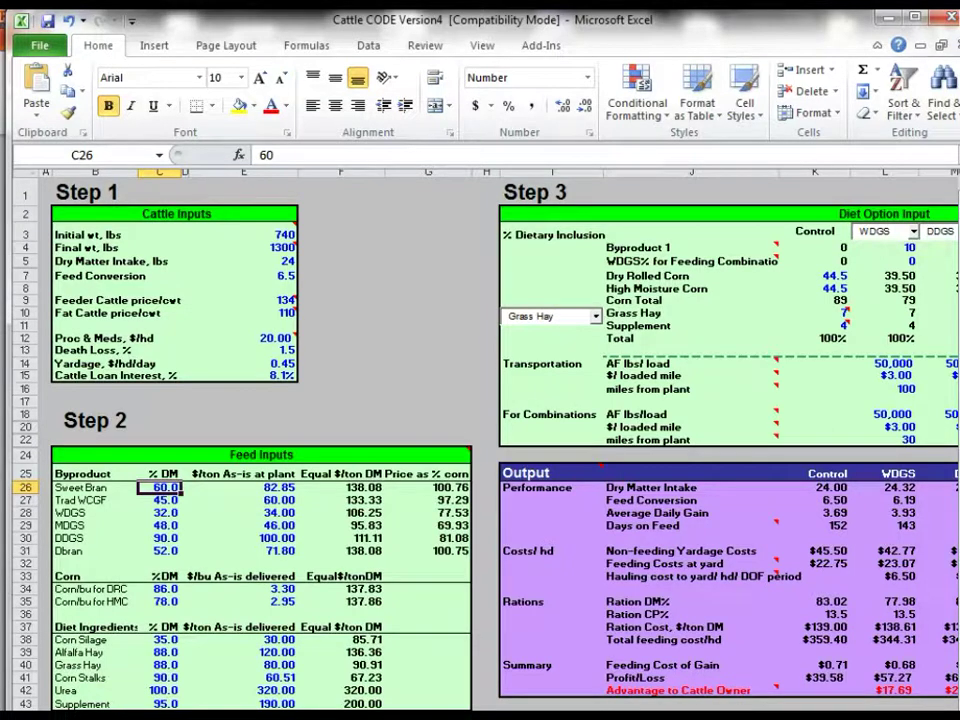
{"action": "left_click", "coordinate": [243, 589]}
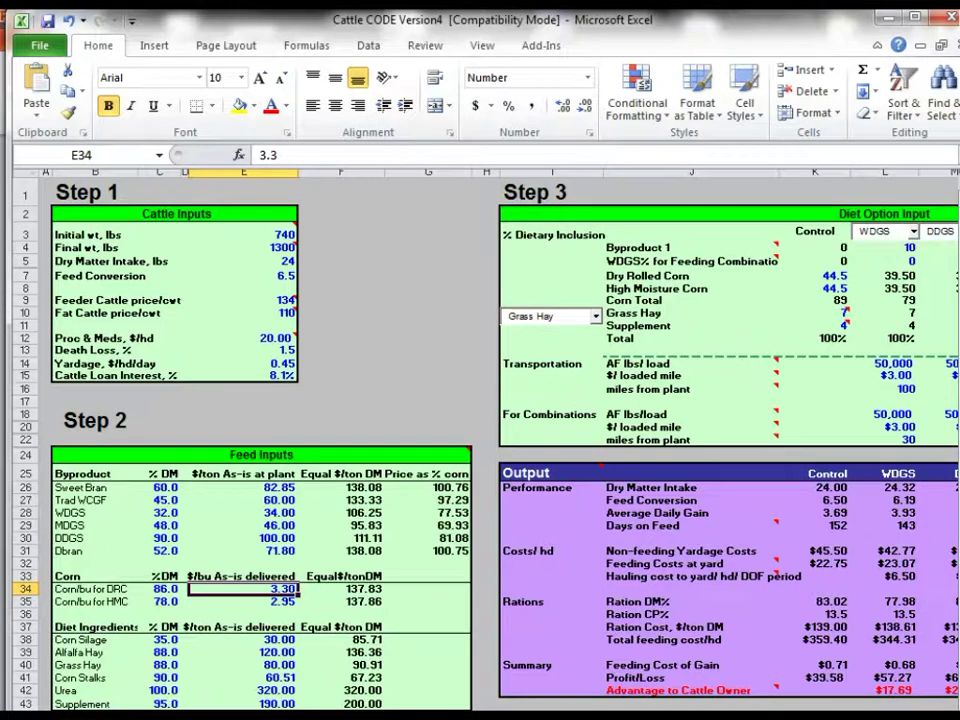
{"action": "type", "text": "6"}
{"action": "key", "text": "Return"}
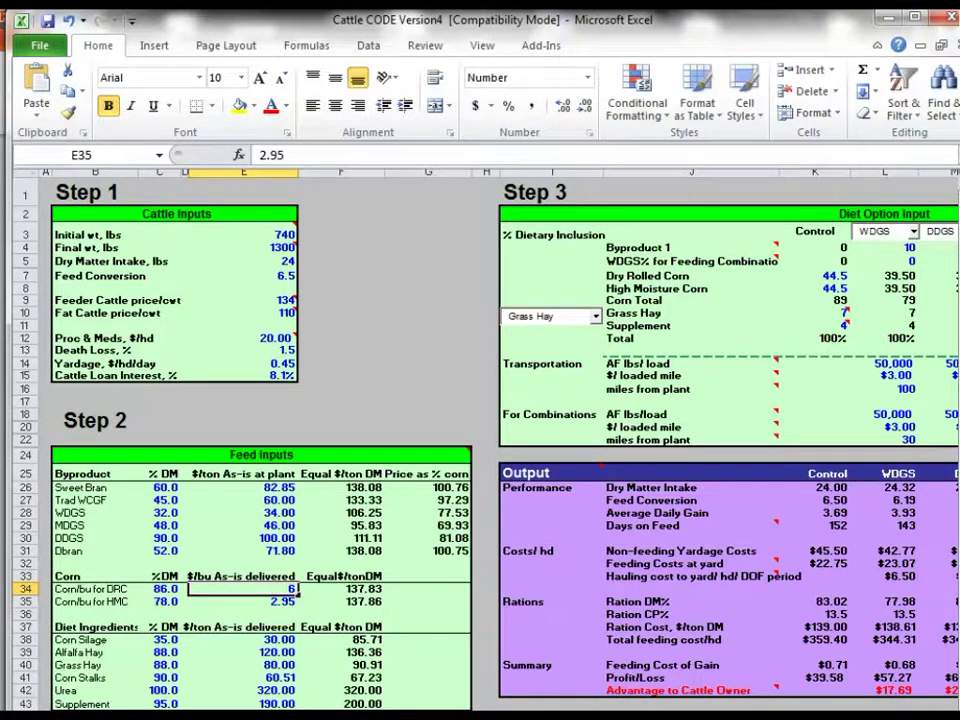
{"action": "left_click", "coordinate": [243, 589]}
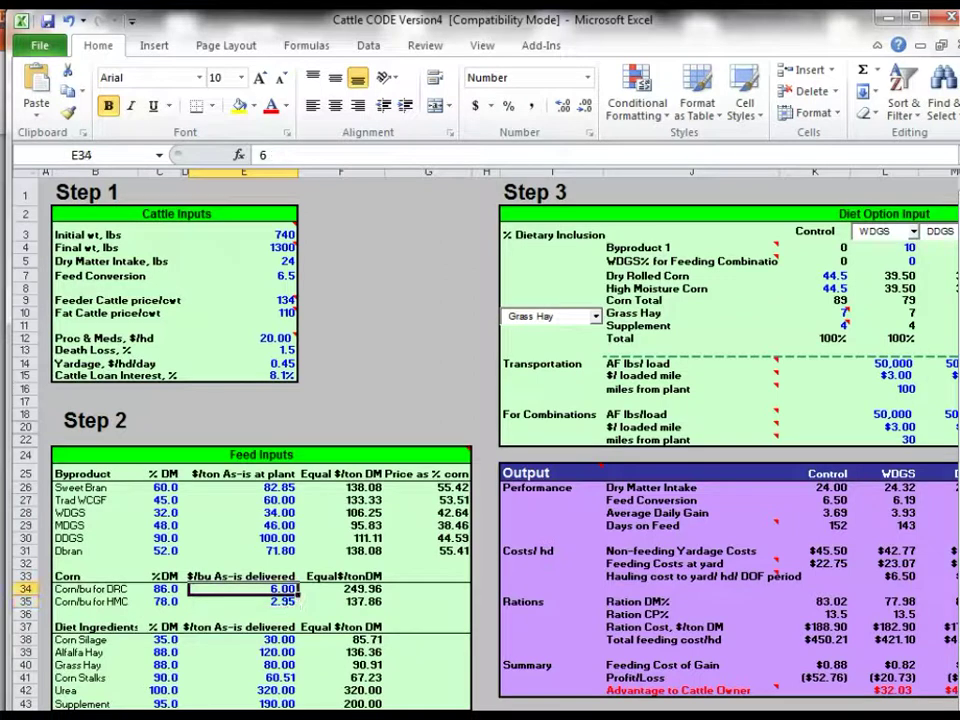
{"action": "type", "text": "3.30"}
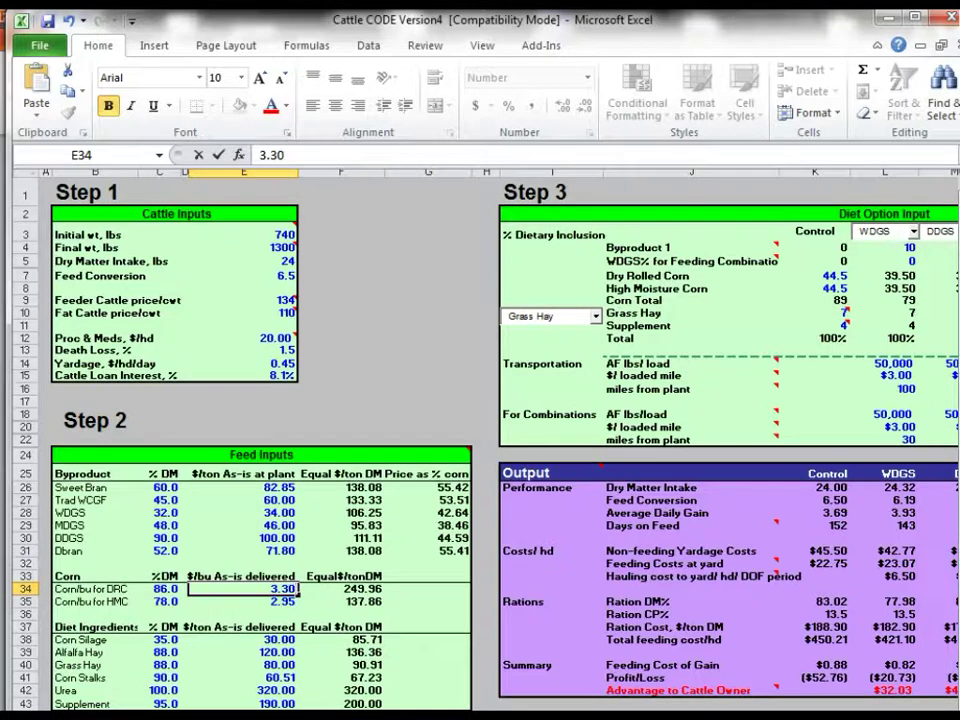
{"action": "key", "text": "Return"}
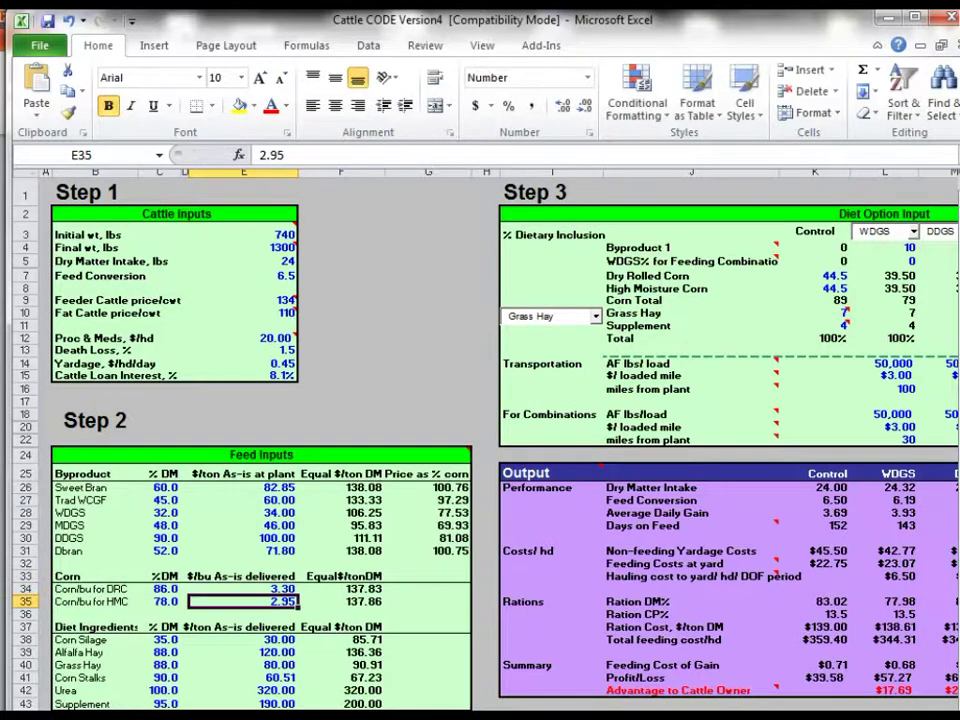
Set the as-is delivered price of corn for DRC to 6.00 $/bu in Feed Inputs.
{"action": "scroll", "coordinate": [480, 445], "scroll_direction": "up", "scroll_amount": 2}
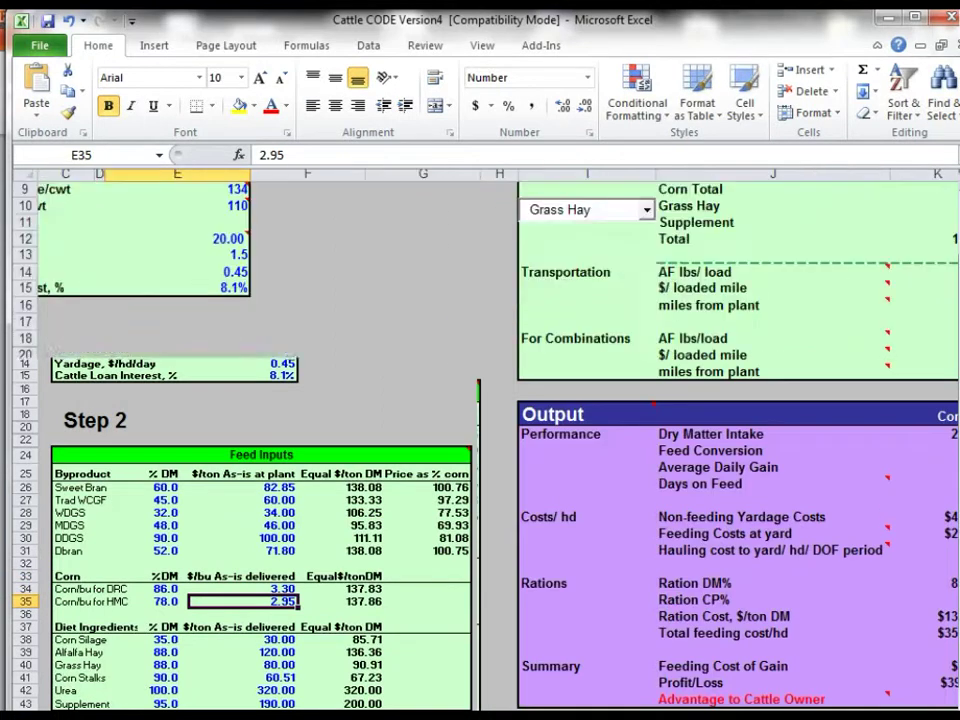
{"action": "scroll", "coordinate": [480, 440], "scroll_direction": "up", "scroll_amount": 2}
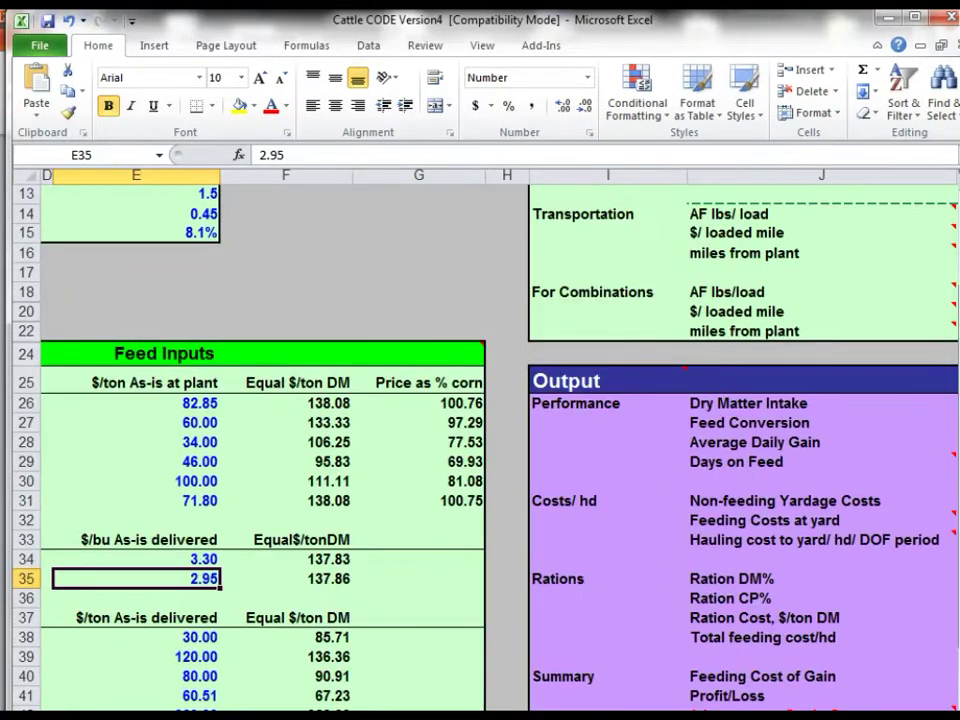
{"action": "left_click", "coordinate": [136, 559]}
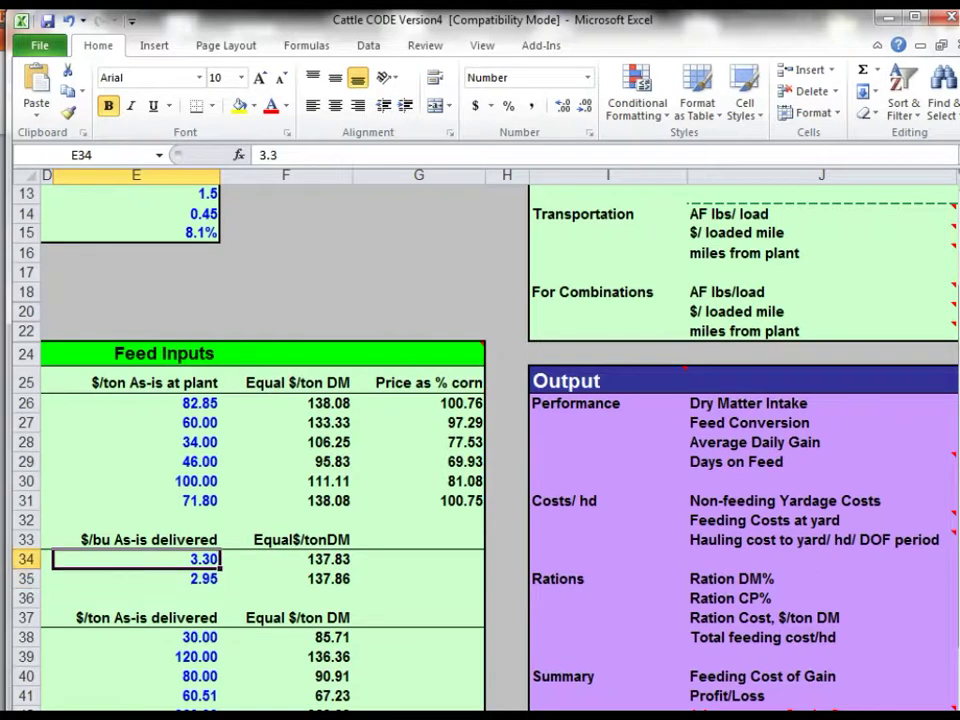
{"action": "type", "text": "6"}
{"action": "key", "text": "Return"}
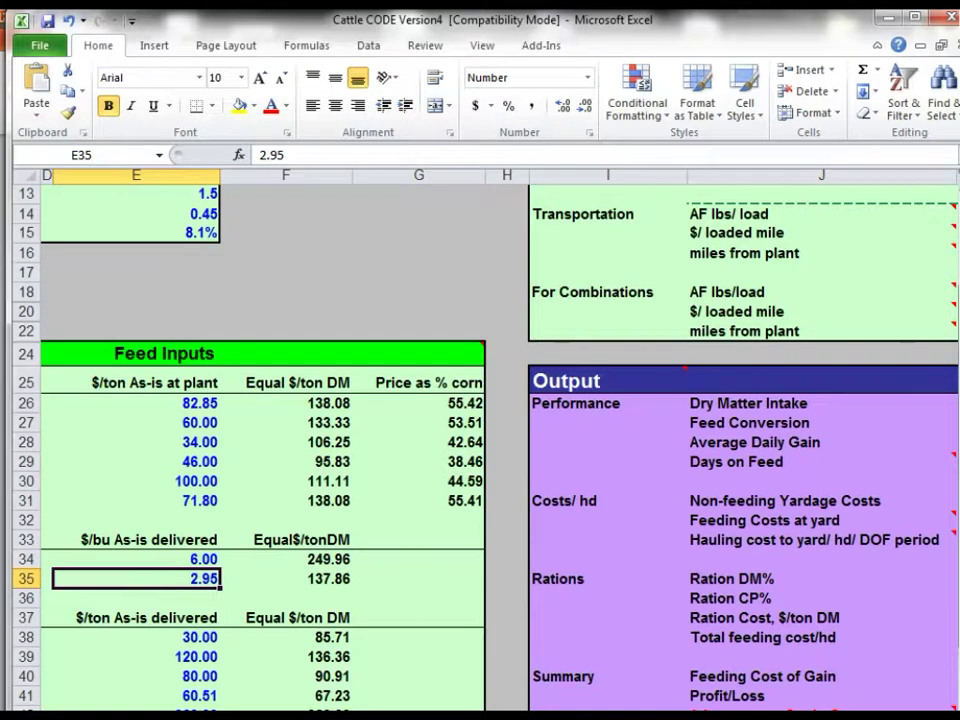
Set the as-is at plant price of WDGS to 70 $/ton in the Byproduct rows of Feed Inputs.
{"action": "key", "text": "Up"}
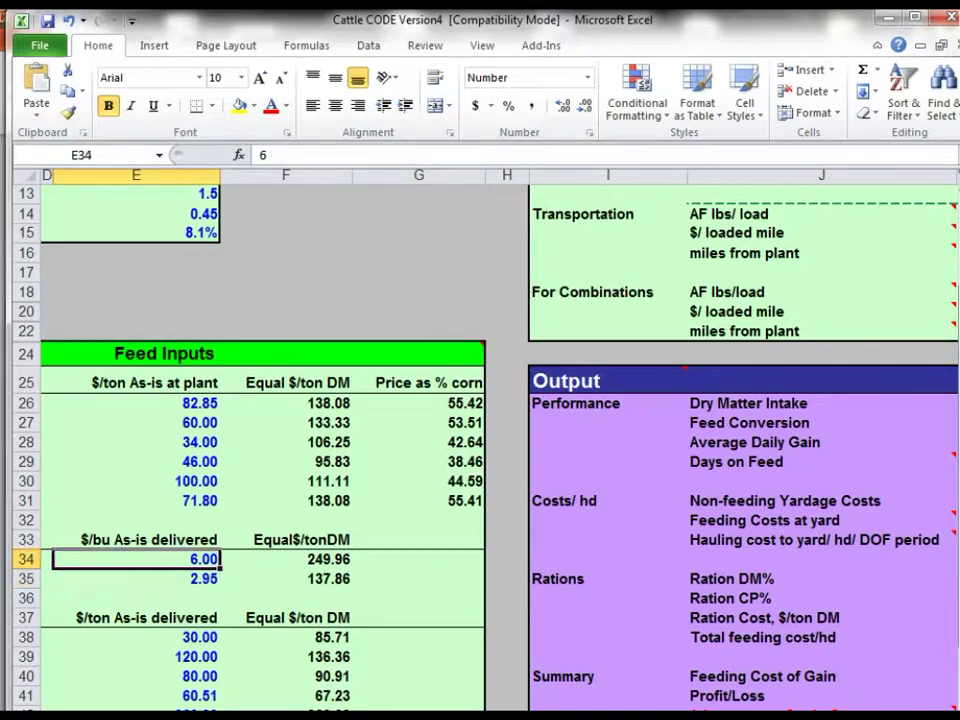
{"action": "key", "text": "Right"}
{"action": "key", "text": "Right"}
{"action": "key", "text": "Left"}
{"action": "key", "text": "Left"}
{"action": "key", "text": "Left"}
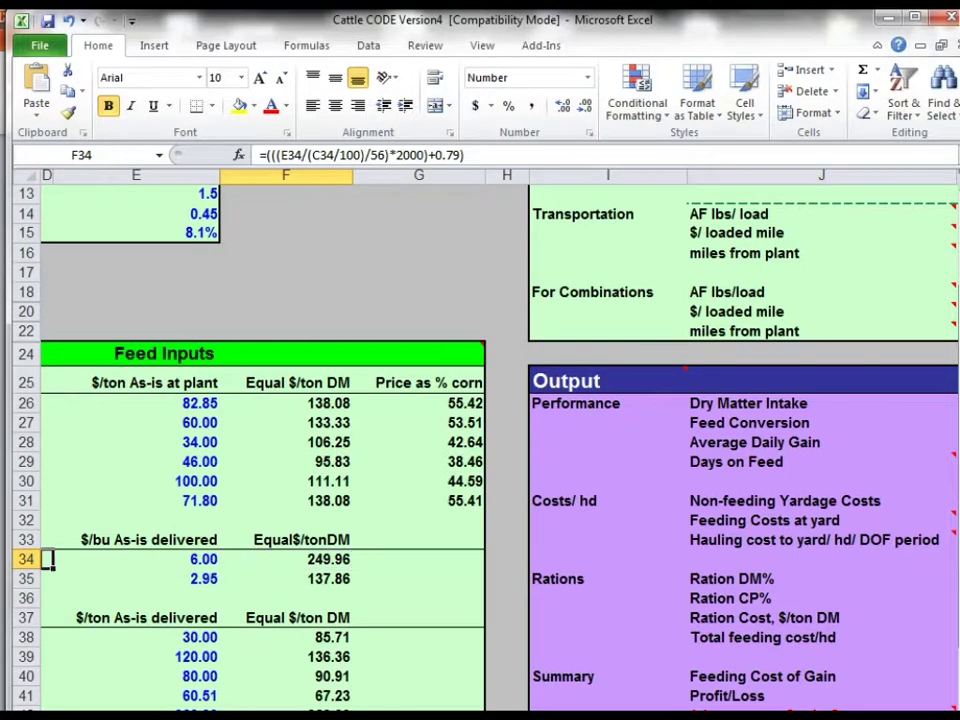
{"action": "key", "text": "Left"}
{"action": "key", "text": "Left"}
{"action": "key", "text": "Left"}
{"action": "key", "text": "Left"}
{"action": "key", "text": "Left"}
{"action": "key", "text": "Up"}
{"action": "key", "text": "Right"}
{"action": "key", "text": "Up"}
{"action": "key", "text": "Up"}
{"action": "key", "text": "Up"}
{"action": "key", "text": "Up"}
{"action": "key", "text": "Up"}
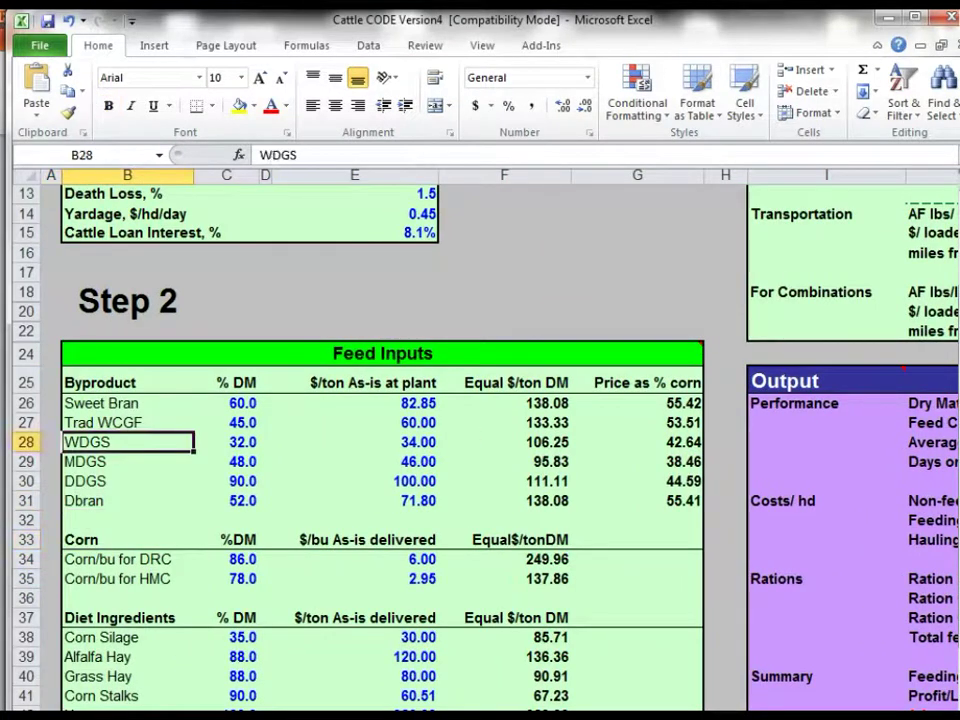
{"action": "key", "text": "Right"}
{"action": "key", "text": "Right"}
{"action": "key", "text": "Right"}
{"action": "key", "text": "Right"}
{"action": "key", "text": "Left"}
{"action": "type", "text": "70"}
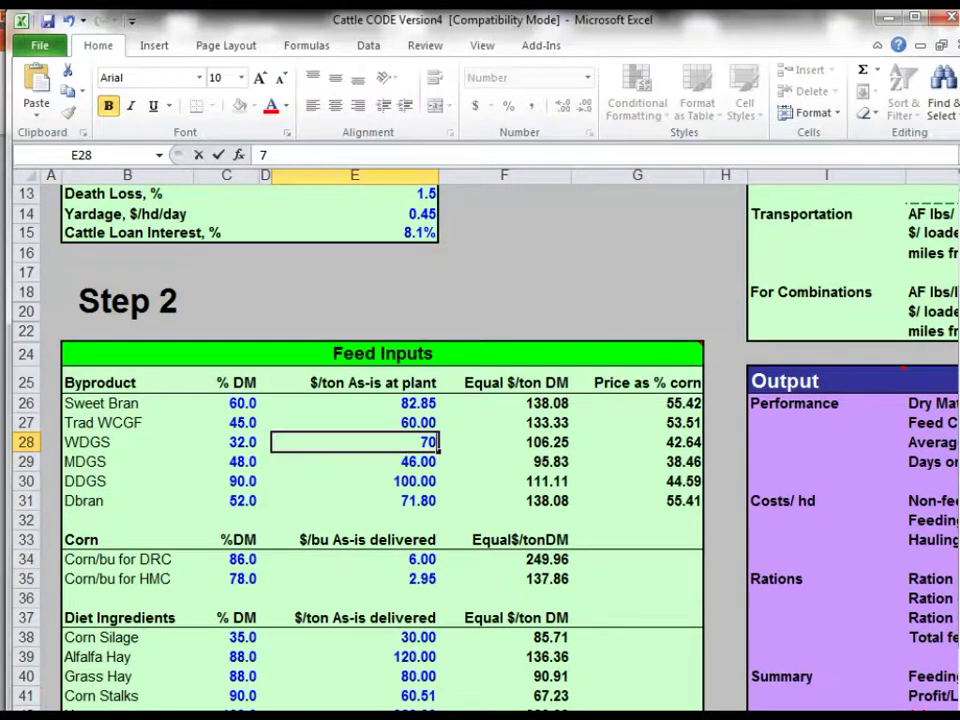
{"action": "key", "text": "Return"}
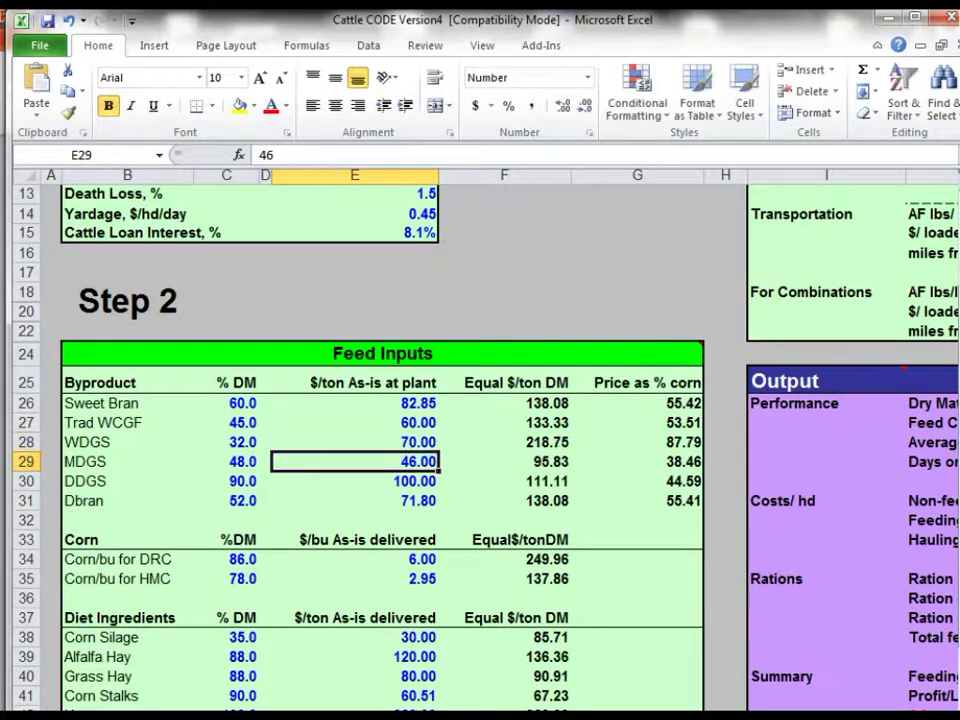
Examine the WDGS dry-matter cost and price as percent of corn, and compare them with the dry-matter cost of corn for DRC.
{"action": "left_click", "coordinate": [354, 441]}
{"action": "left_click", "coordinate": [504, 441]}
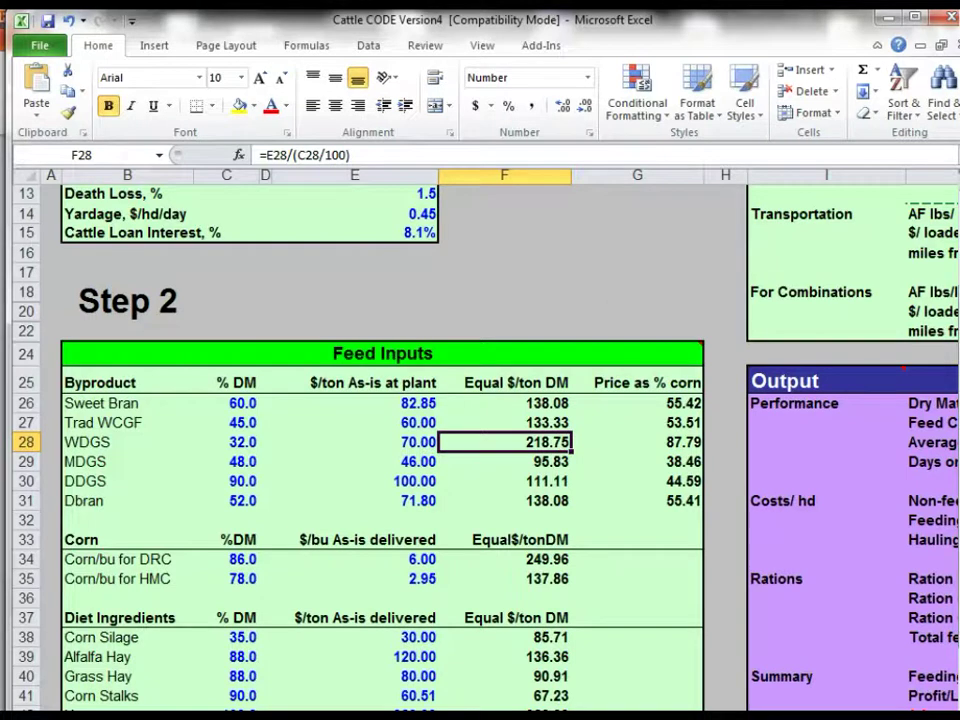
{"action": "left_click", "coordinate": [637, 441]}
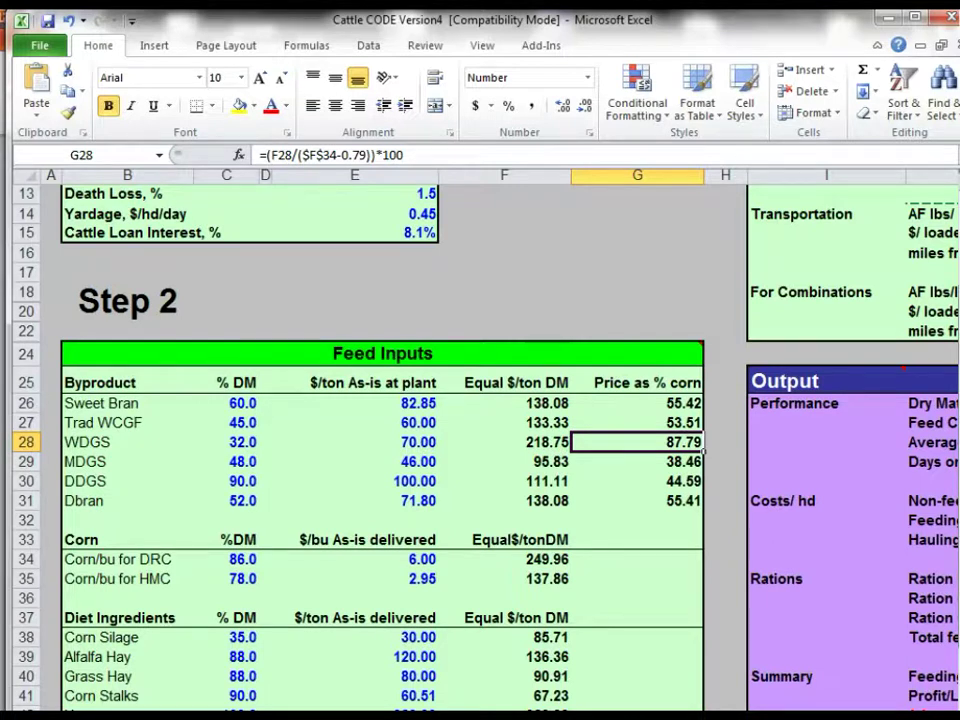
{"action": "left_click", "coordinate": [504, 442]}
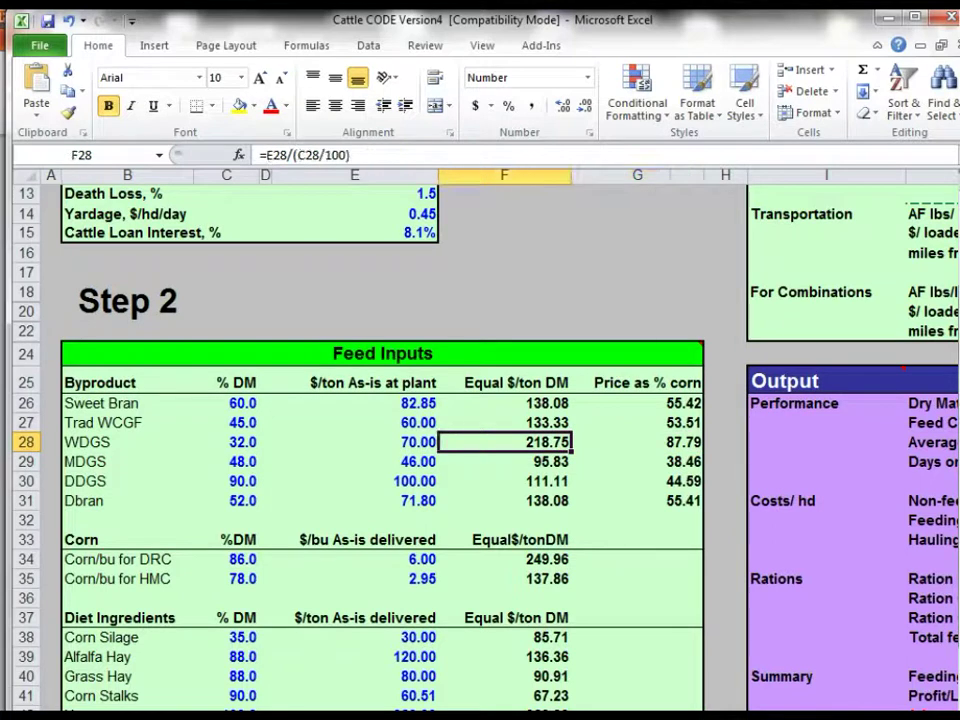
{"action": "left_click", "coordinate": [504, 559]}
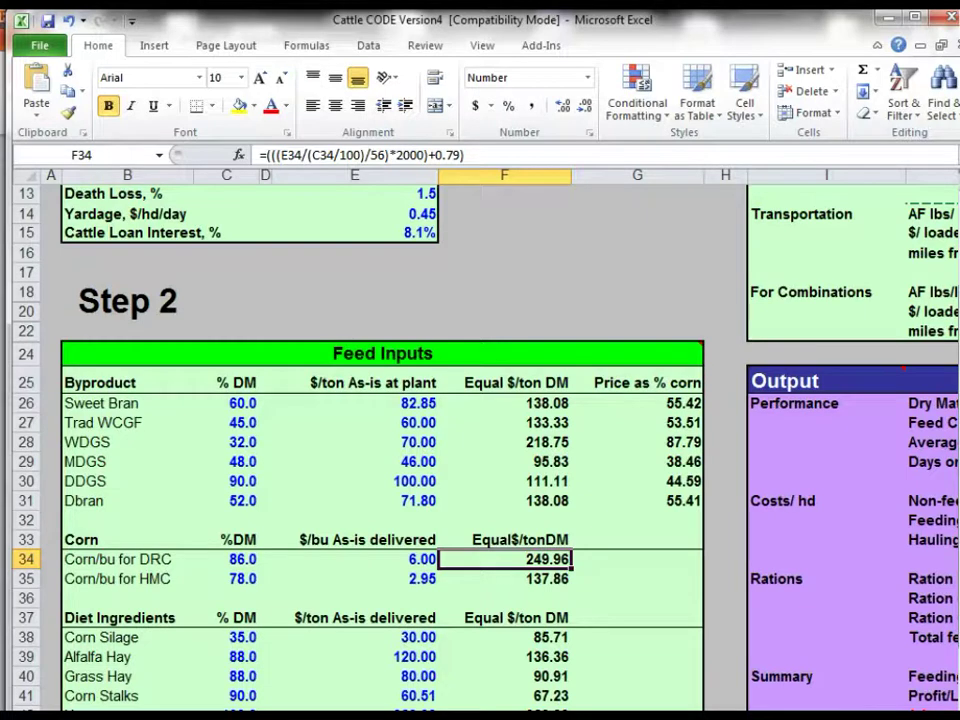
Bring the Step 3 Diet Option Input table into view.
{"action": "scroll", "coordinate": [480, 450], "scroll_direction": "right", "scroll_amount": 2}
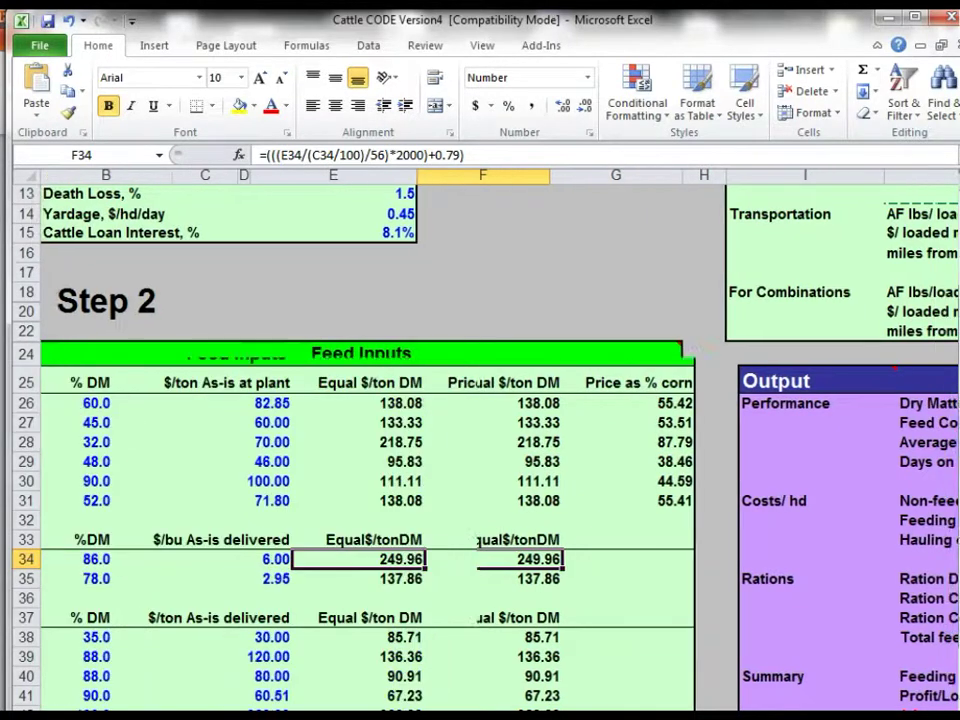
{"action": "scroll", "coordinate": [480, 450], "scroll_direction": "right", "scroll_amount": 2}
{"action": "scroll", "coordinate": [480, 450], "scroll_direction": "up", "scroll_amount": 4}
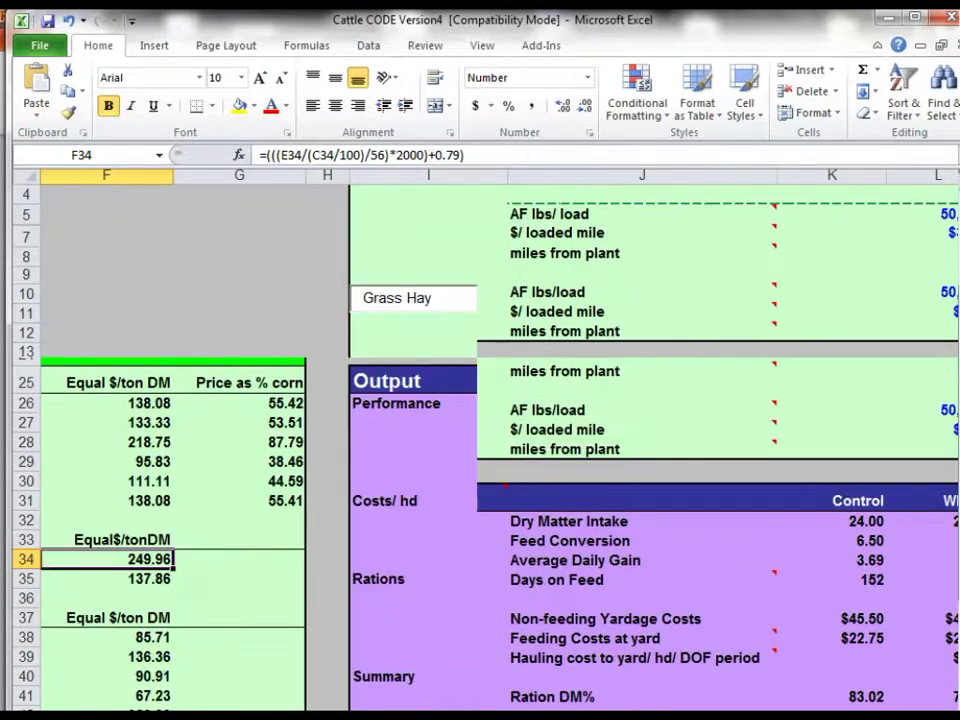
{"action": "scroll", "coordinate": [480, 450], "scroll_direction": "right", "scroll_amount": 2}
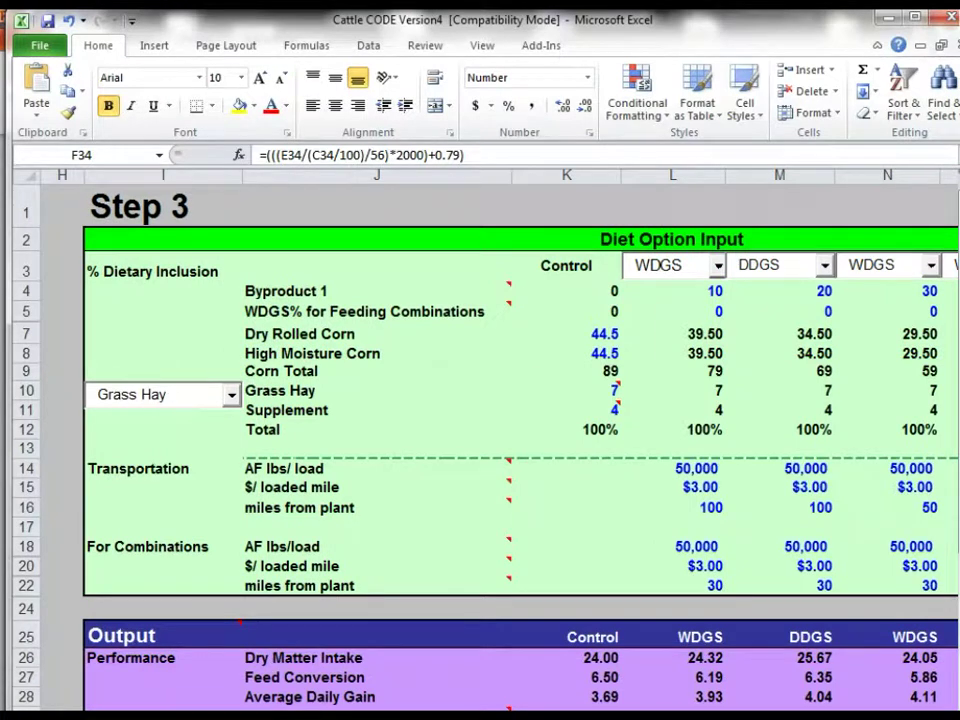
Set the as-is delivered price of corn for HMC to 5.50 $/bu in Feed Inputs.
{"action": "mouse_move", "coordinate": [513, 298]}
{"action": "left_click", "coordinate": [672, 291]}
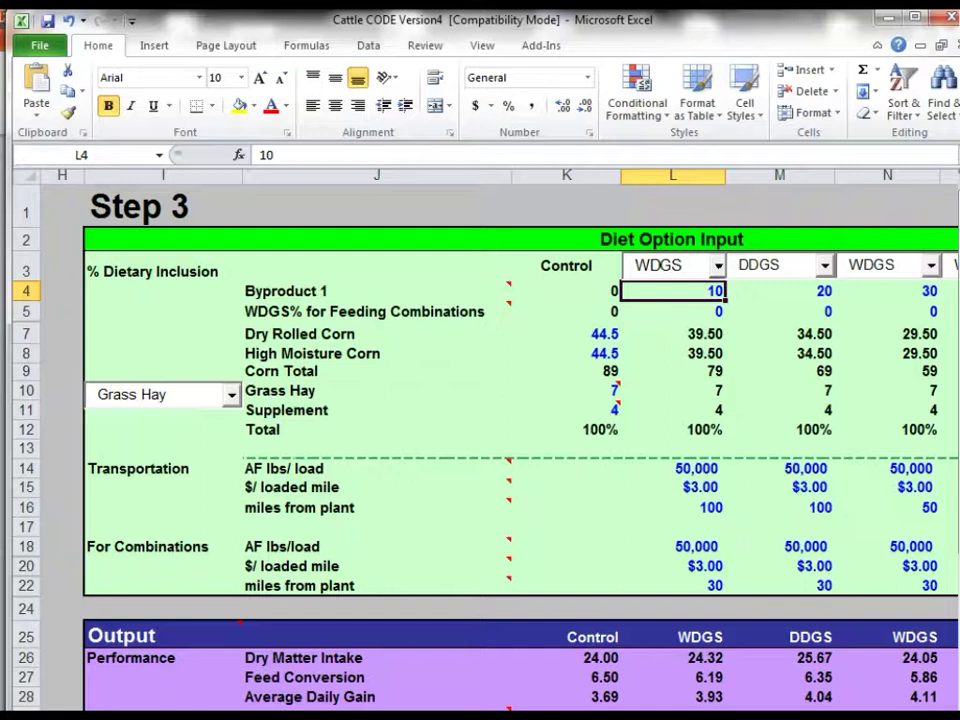
{"action": "scroll", "coordinate": [500, 440], "scroll_direction": "left", "scroll_amount": 3}
{"action": "left_click", "coordinate": [354, 715]}
{"action": "type", "text": "5"}
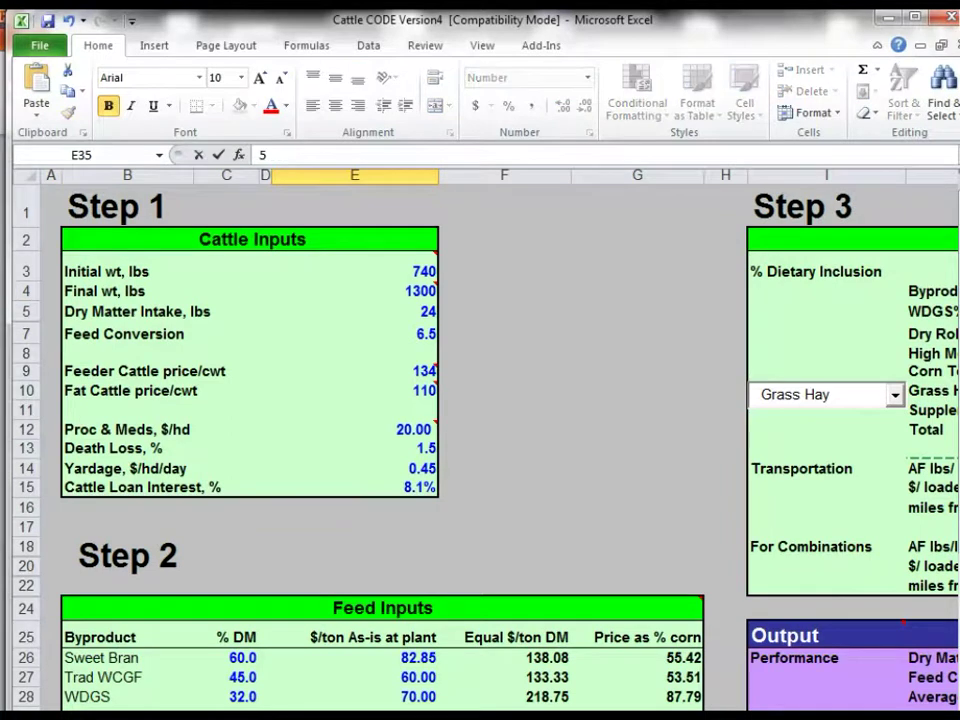
{"action": "key", "text": "Return"}
Try 40 miles from plant for the first WDGS diet option in Transportation, and restore the distance to 100 miles.
{"action": "scroll", "coordinate": [480, 440], "scroll_direction": "right", "scroll_amount": 3}
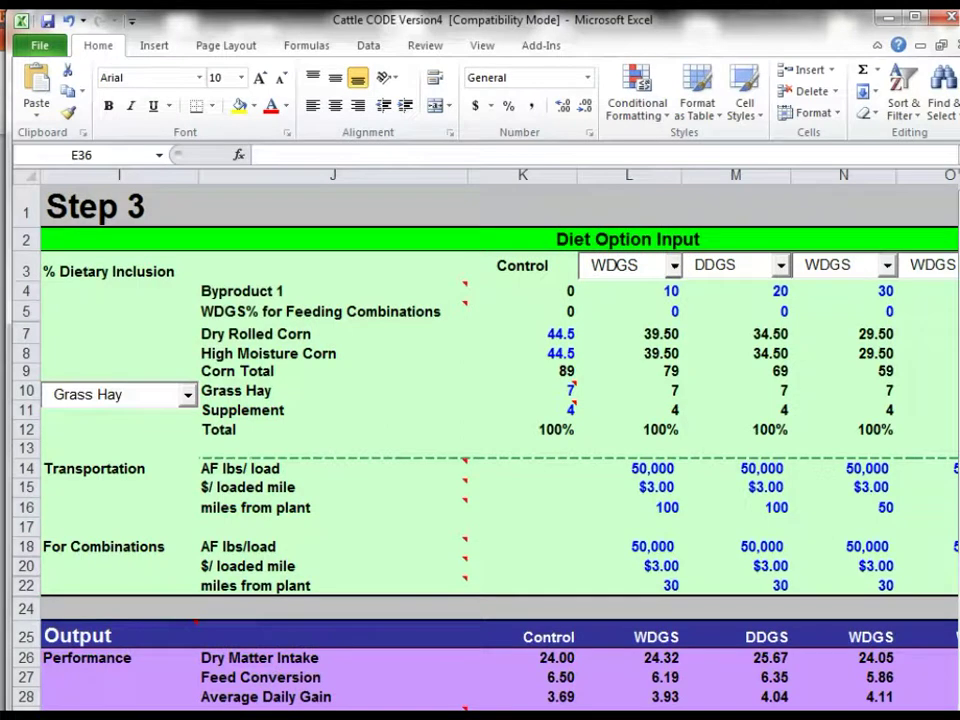
{"action": "left_click_drag", "start_coordinate": [640, 334], "coordinate": [640, 353]}
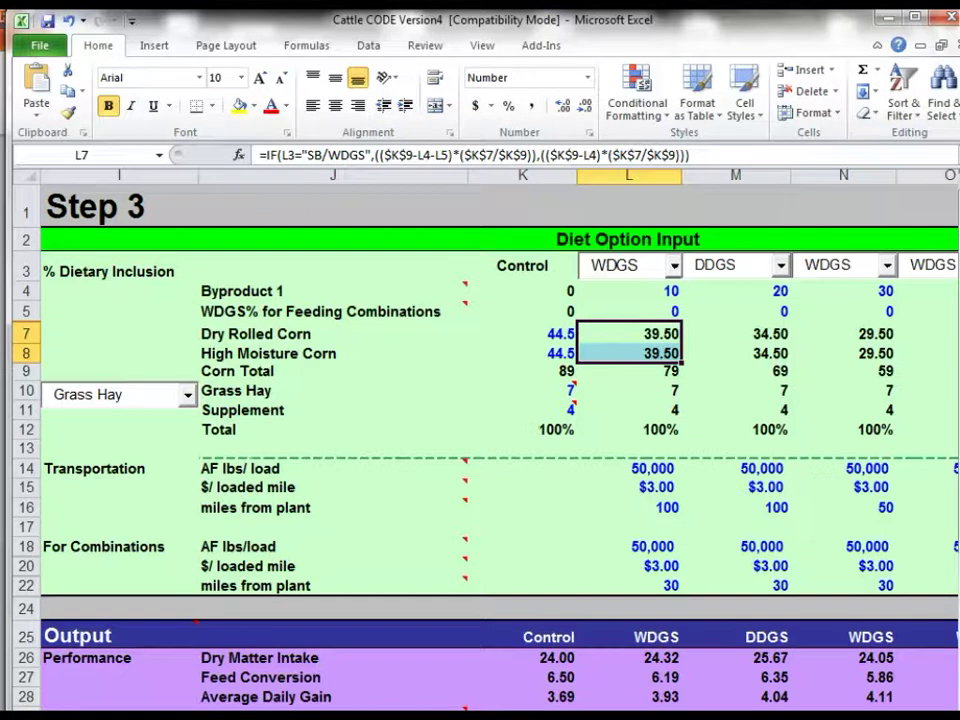
{"action": "left_click", "coordinate": [629, 468]}
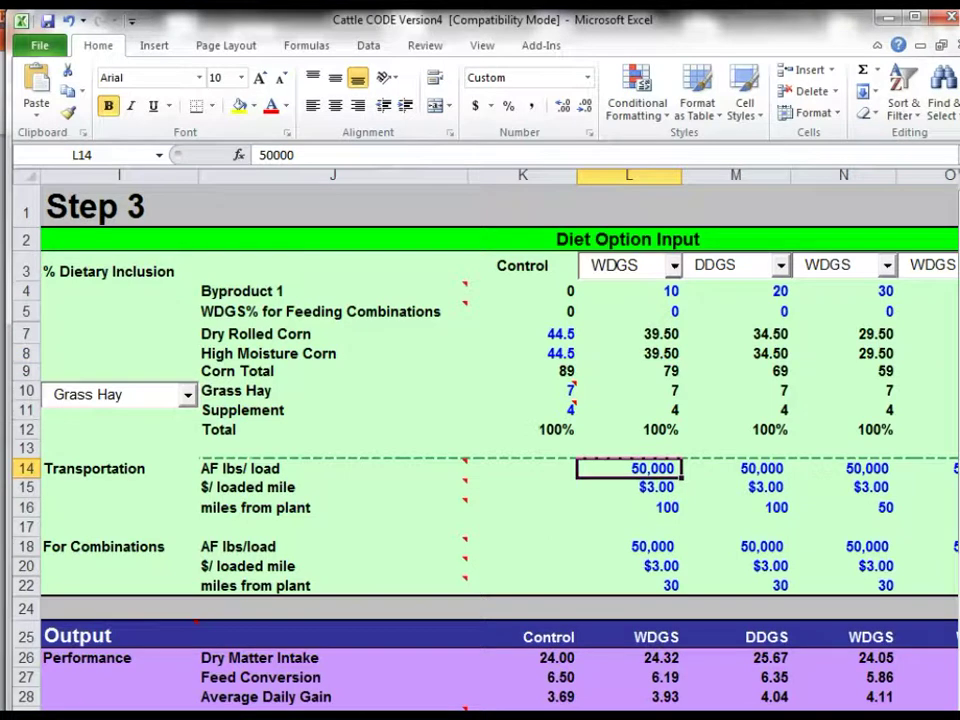
{"action": "left_click", "coordinate": [629, 487]}
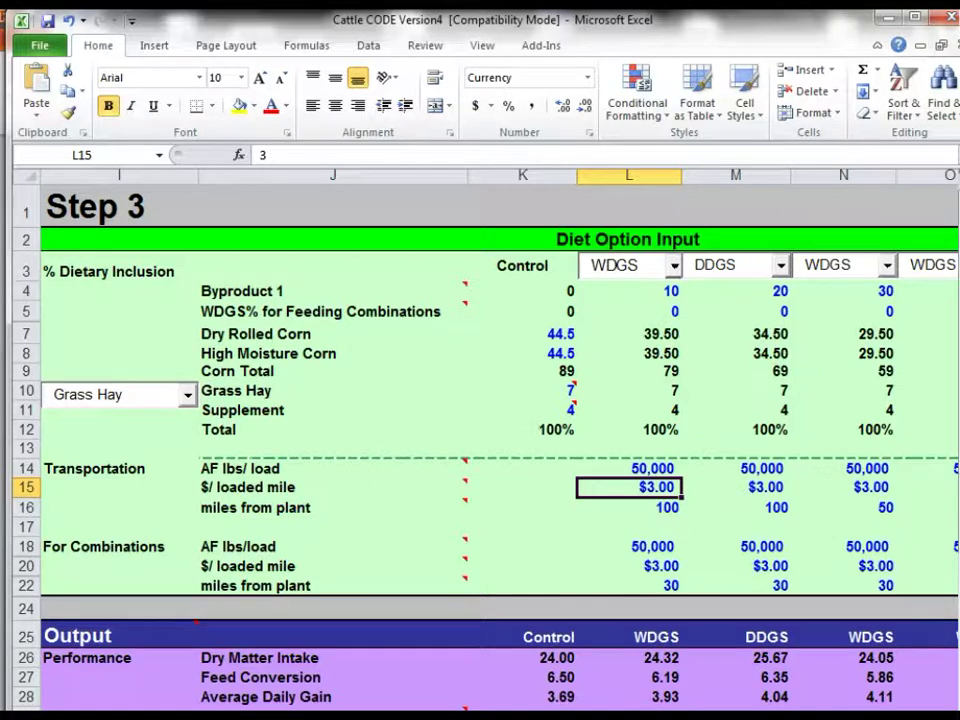
{"action": "left_click", "coordinate": [629, 507]}
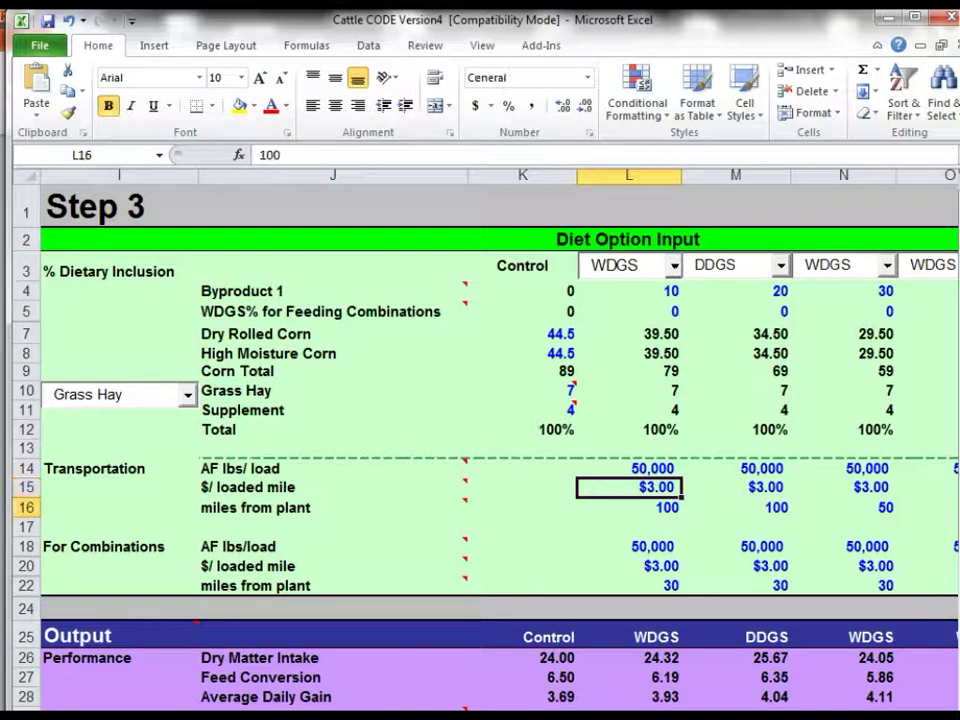
{"action": "type", "text": "40"}
{"action": "key", "text": "Return"}
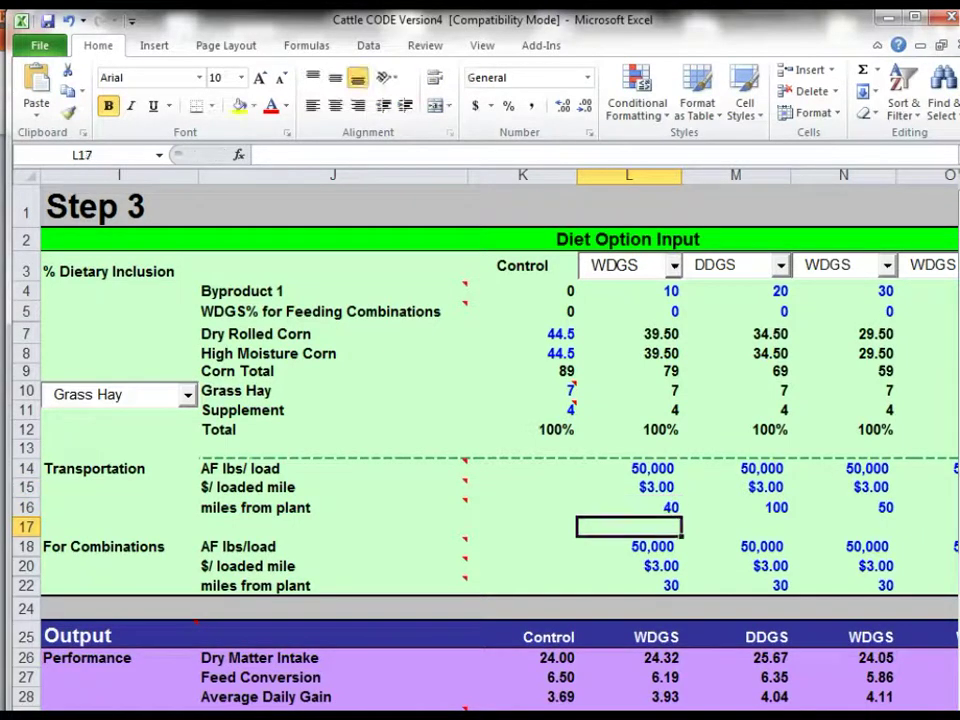
{"action": "left_click", "coordinate": [629, 507]}
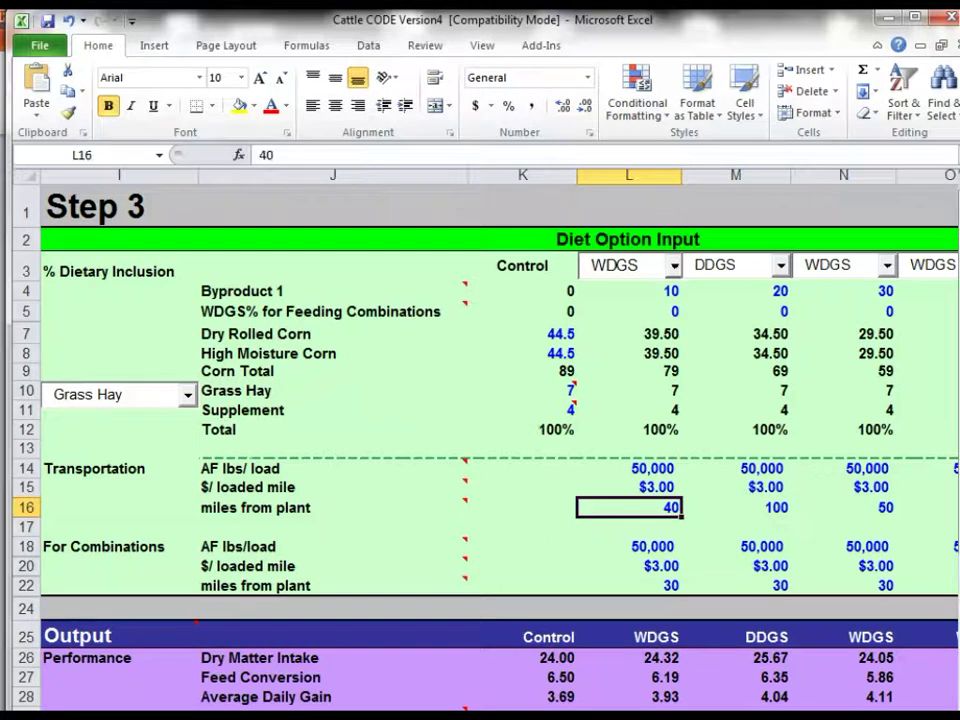
{"action": "type", "text": "100"}
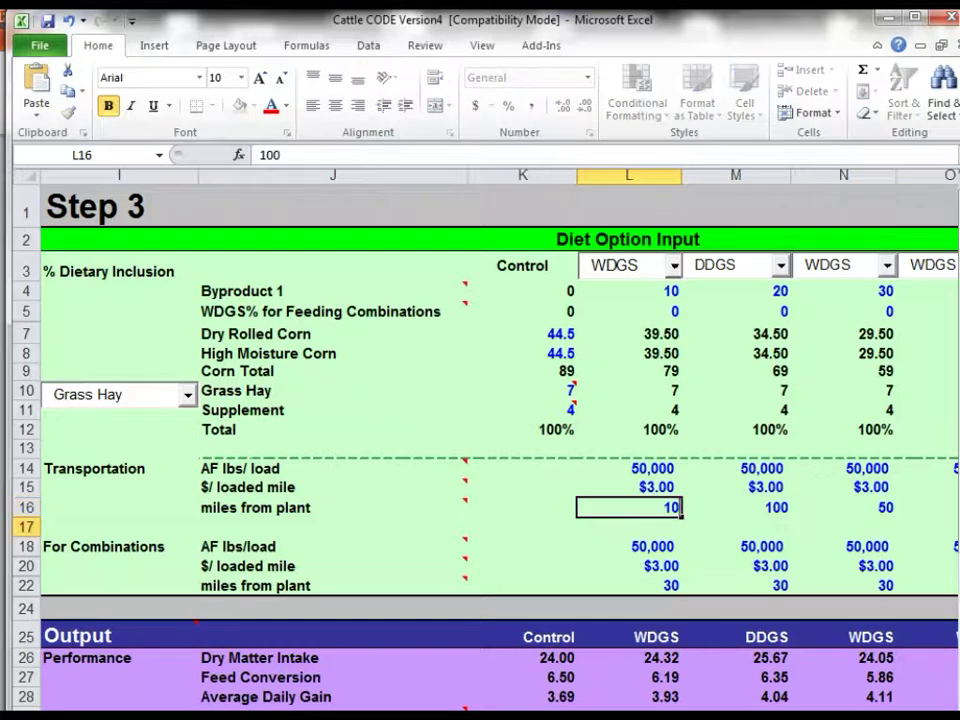
{"action": "key", "text": "Return"}
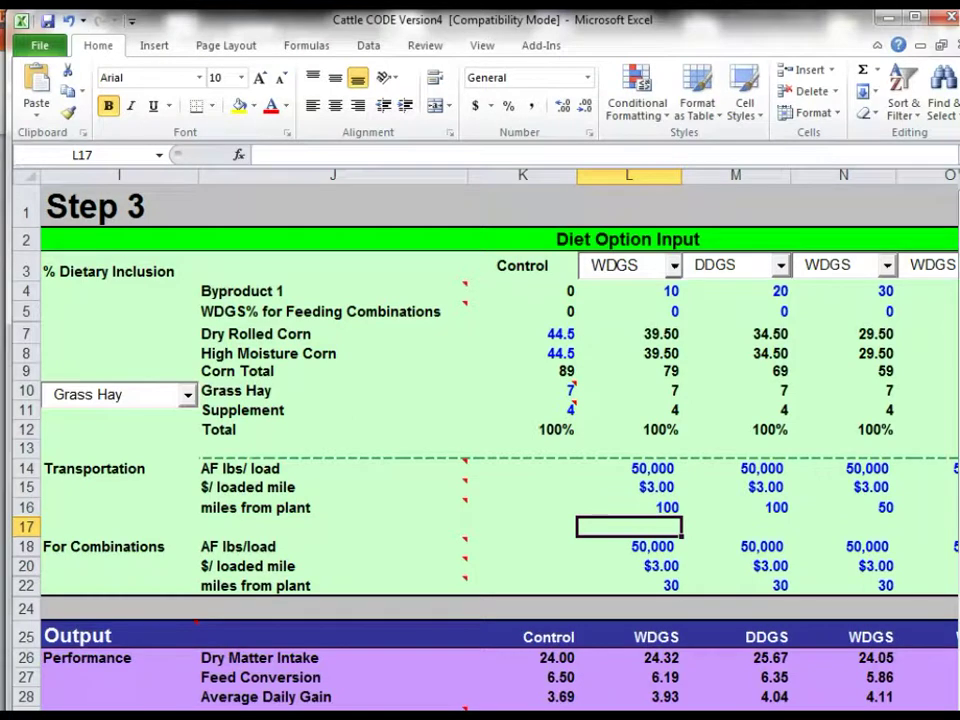
Examine the first WDGS option's performance, costs, feeding cost of gain, profit/loss and advantage to cattle owner in the Output table.
{"action": "scroll", "coordinate": [480, 450], "scroll_direction": "down", "scroll_amount": 1}
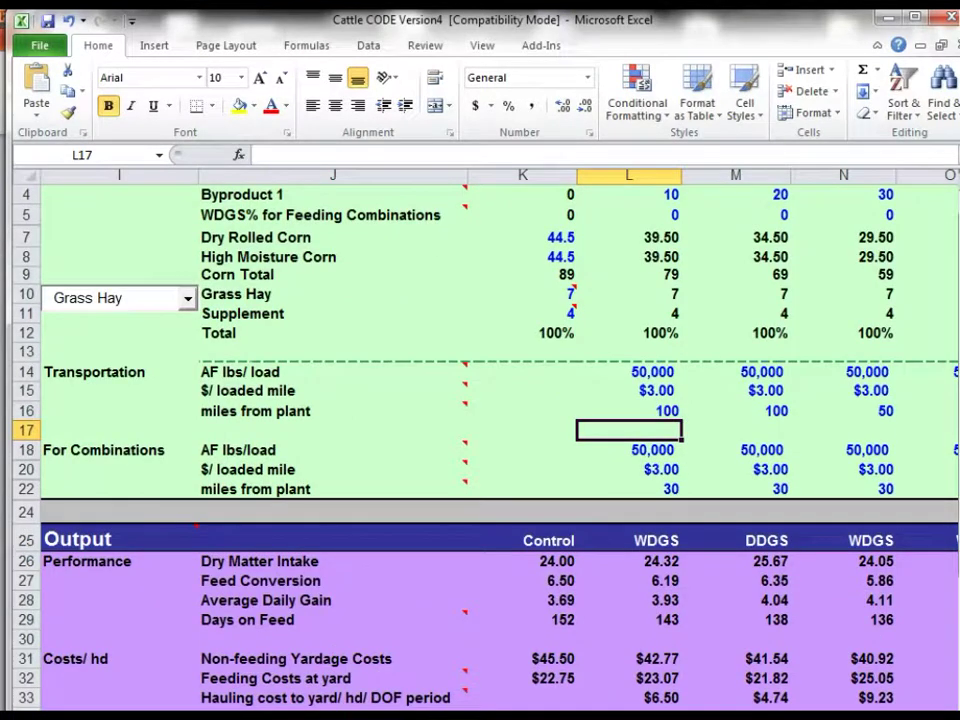
{"action": "scroll", "coordinate": [480, 450], "scroll_direction": "down", "scroll_amount": 2}
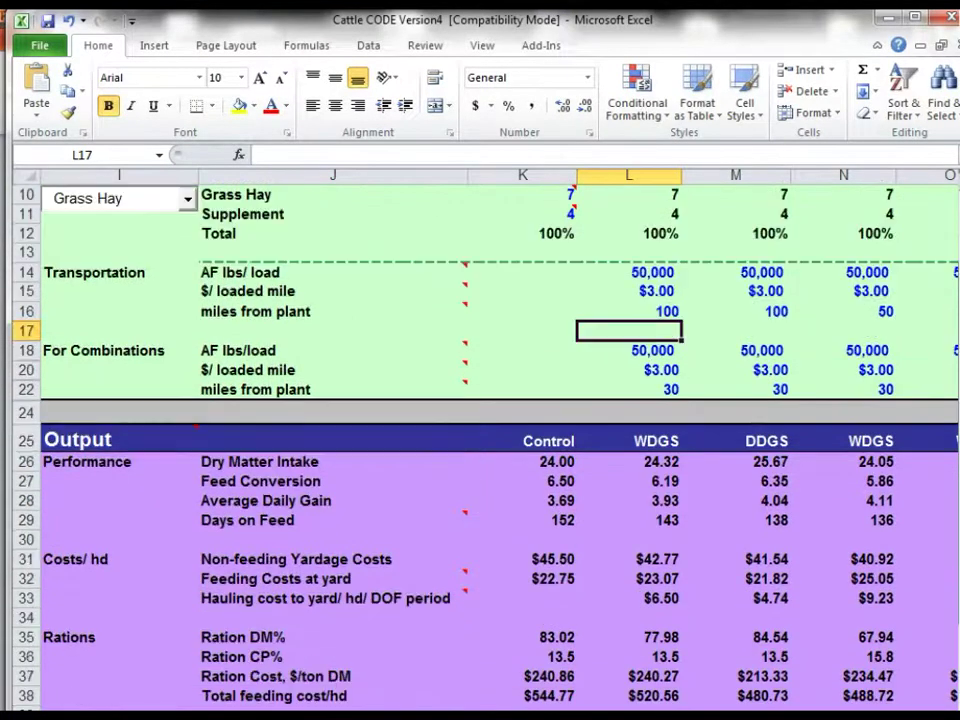
{"action": "scroll", "coordinate": [480, 450], "scroll_direction": "down", "scroll_amount": 1}
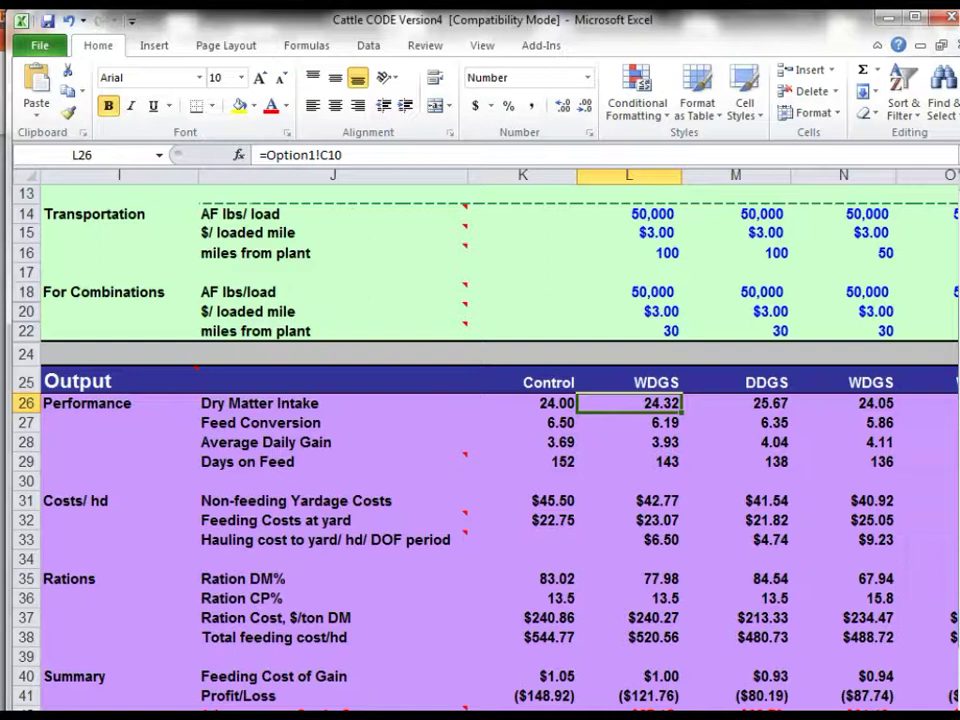
{"action": "left_click", "coordinate": [629, 676]}
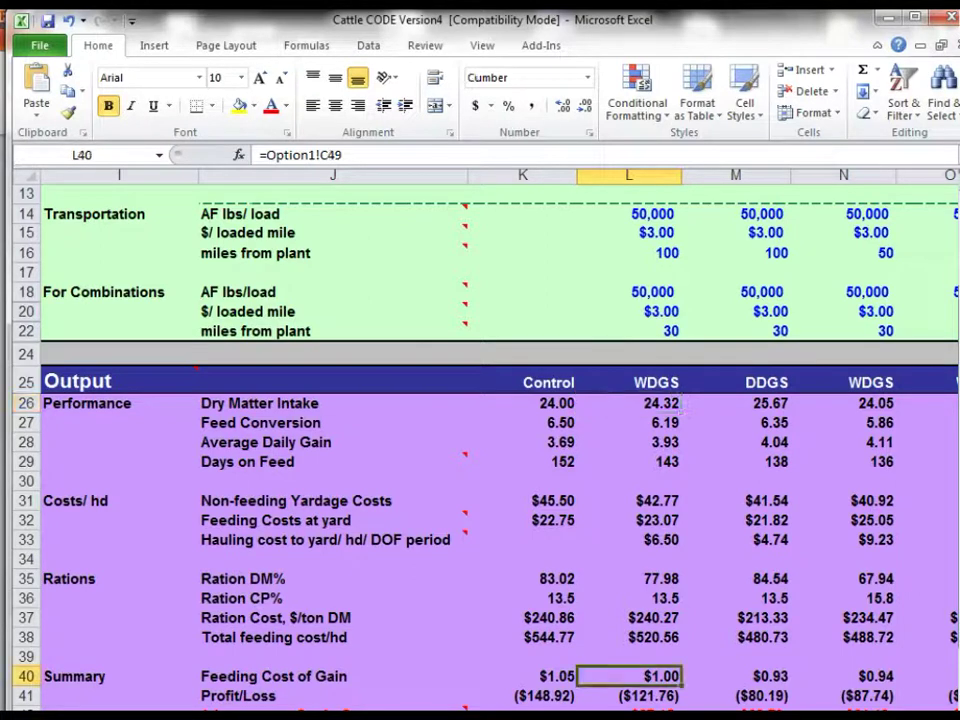
{"action": "key", "text": "Down"}
{"action": "scroll", "coordinate": [480, 430], "scroll_direction": "down", "scroll_amount": 1}
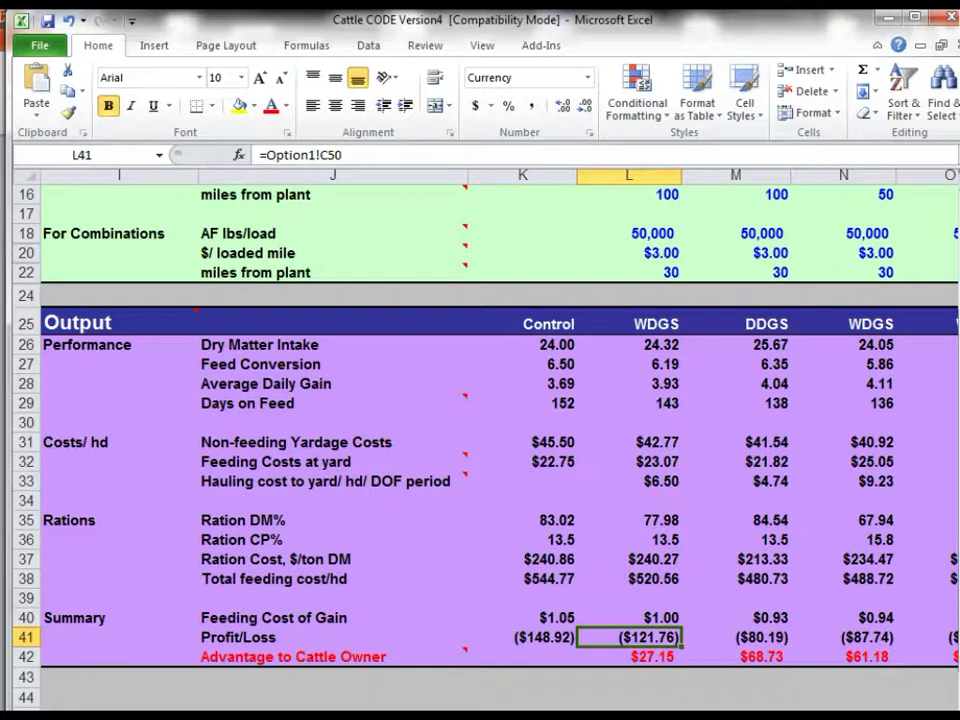
{"action": "left_click", "coordinate": [628, 656]}
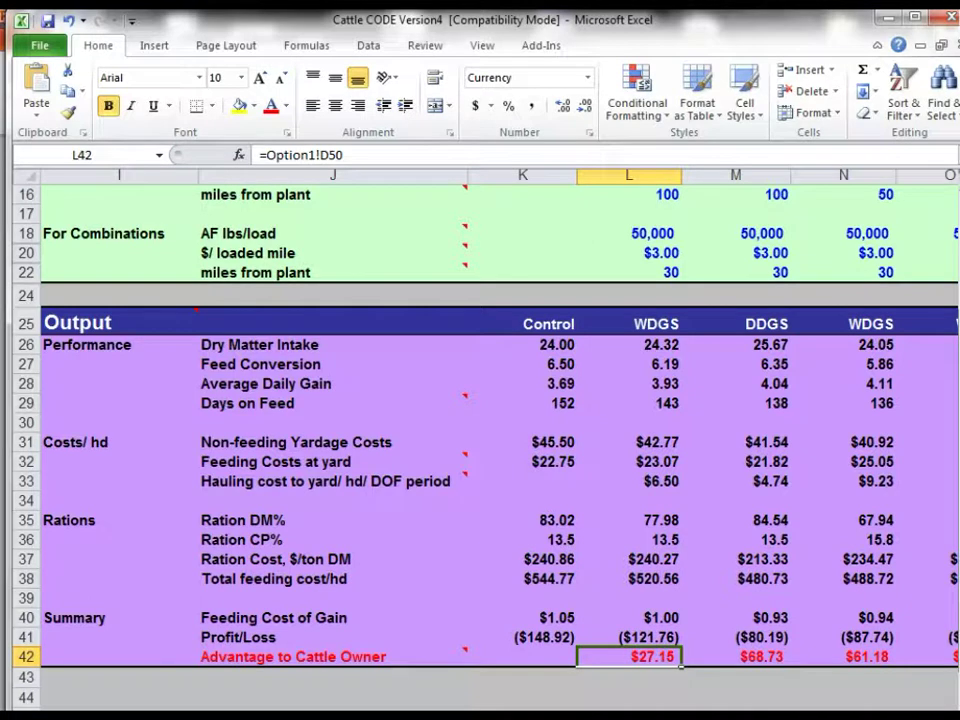
Compare the Control column with the first WDGS column in Output, including profit/loss and advantage to cattle owner.
{"action": "left_click_drag", "start_coordinate": [525, 344], "coordinate": [525, 656]}
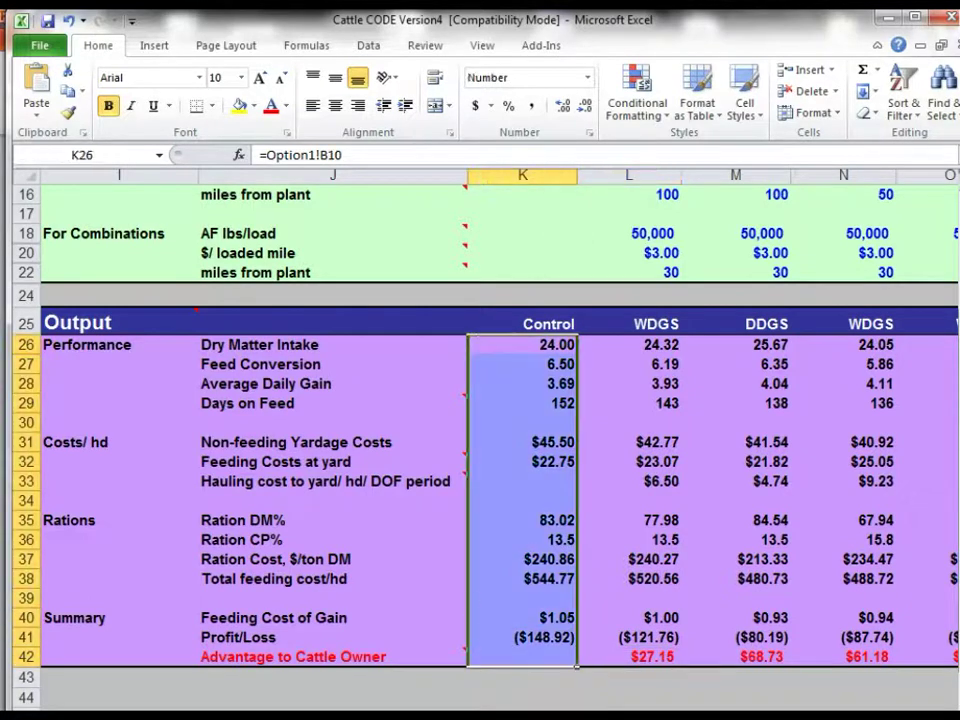
{"action": "left_click_drag", "start_coordinate": [629, 344], "coordinate": [629, 656]}
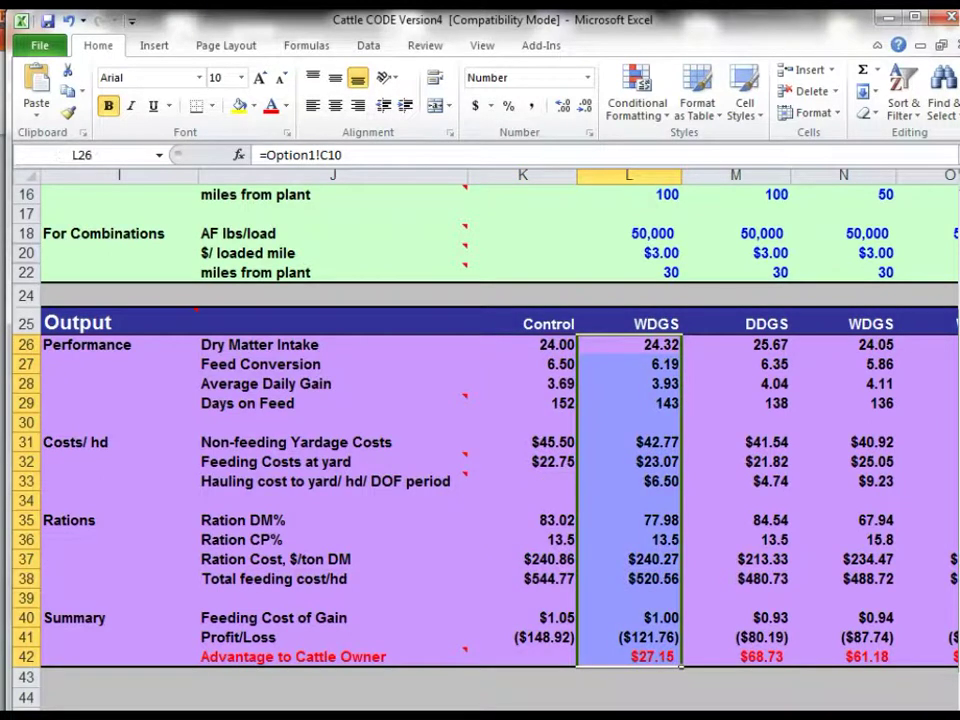
{"action": "left_click_drag", "start_coordinate": [540, 344], "coordinate": [540, 656]}
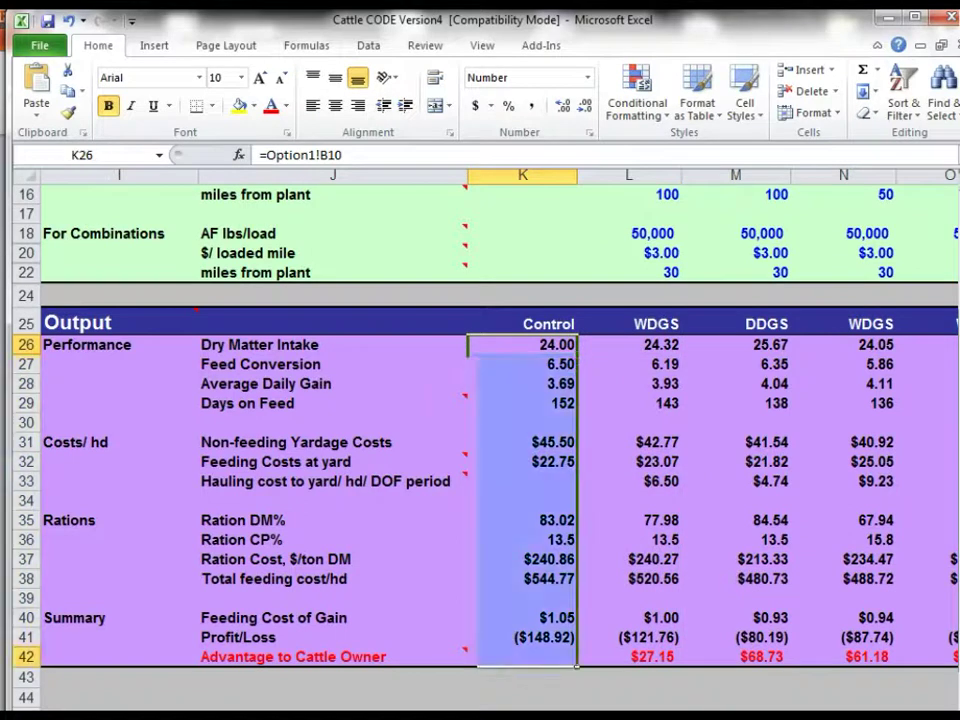
{"action": "left_click", "coordinate": [629, 656]}
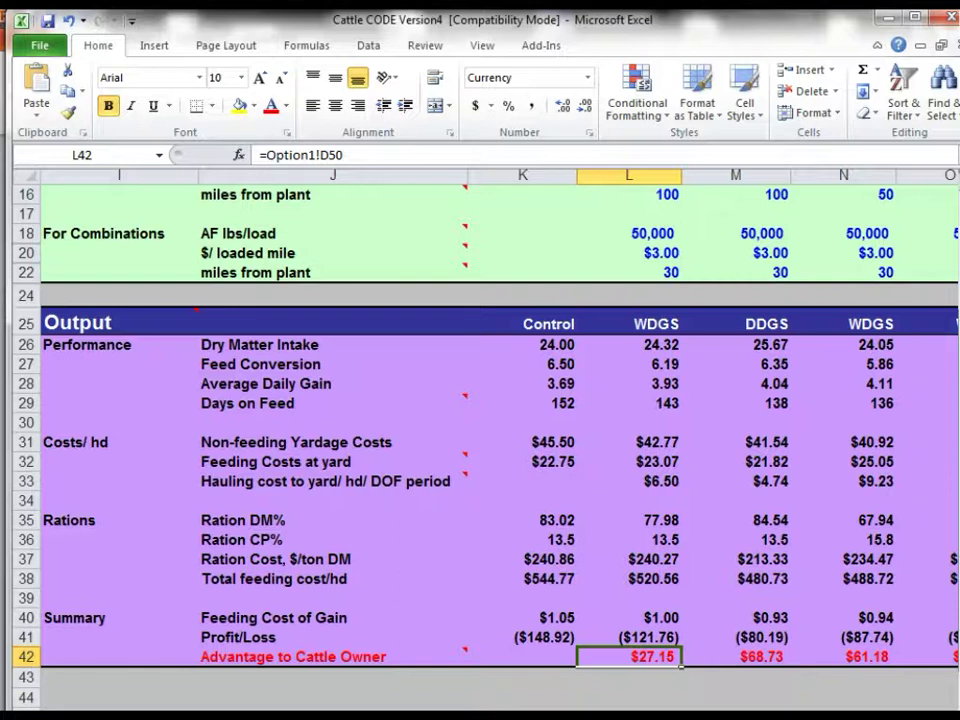
{"action": "key", "text": "Up"}
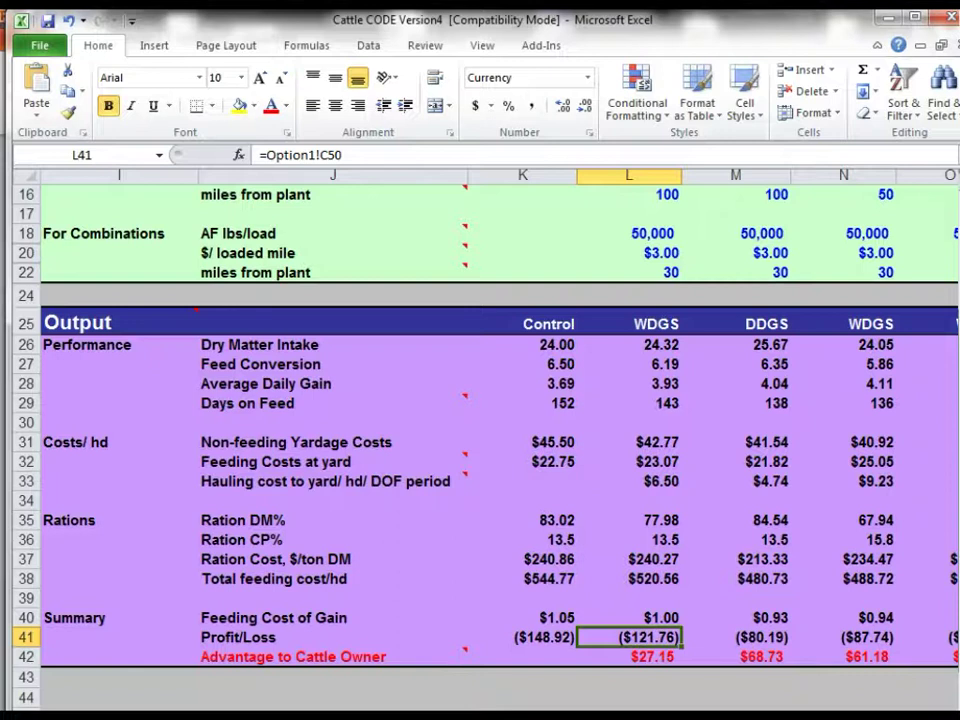
{"action": "left_click", "coordinate": [522, 637]}
{"action": "left_click", "coordinate": [628, 637]}
{"action": "left_click", "coordinate": [472, 637]}
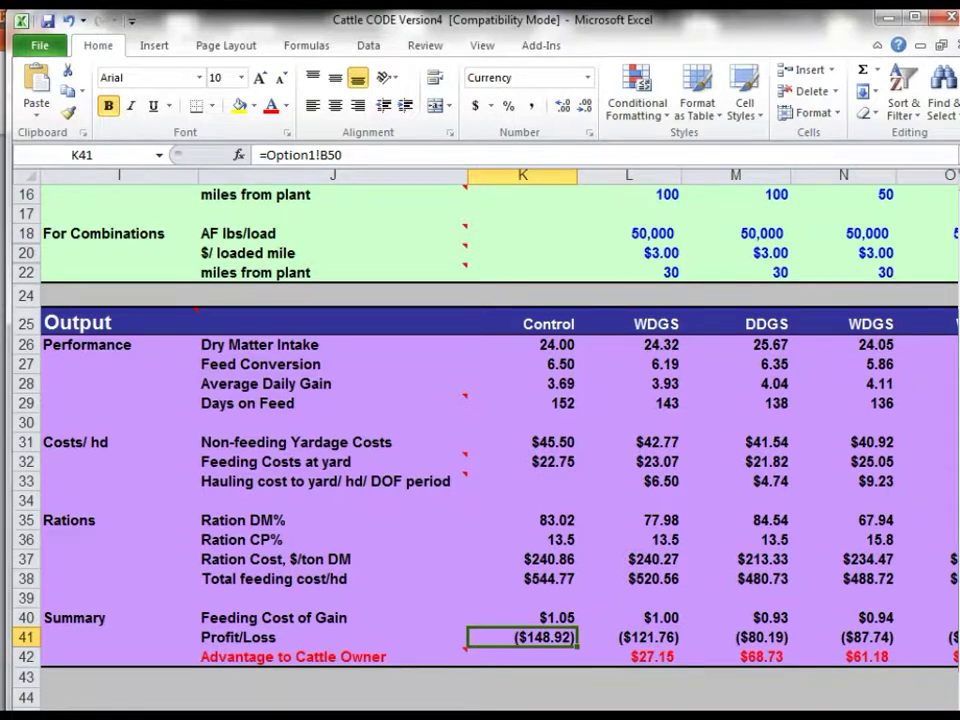
Review the Step 1, Step 2 and Step 3 tables together with the Output table, and switch away from the workbook.
{"action": "scroll", "coordinate": [480, 440], "scroll_direction": "down", "scroll_amount": 4}
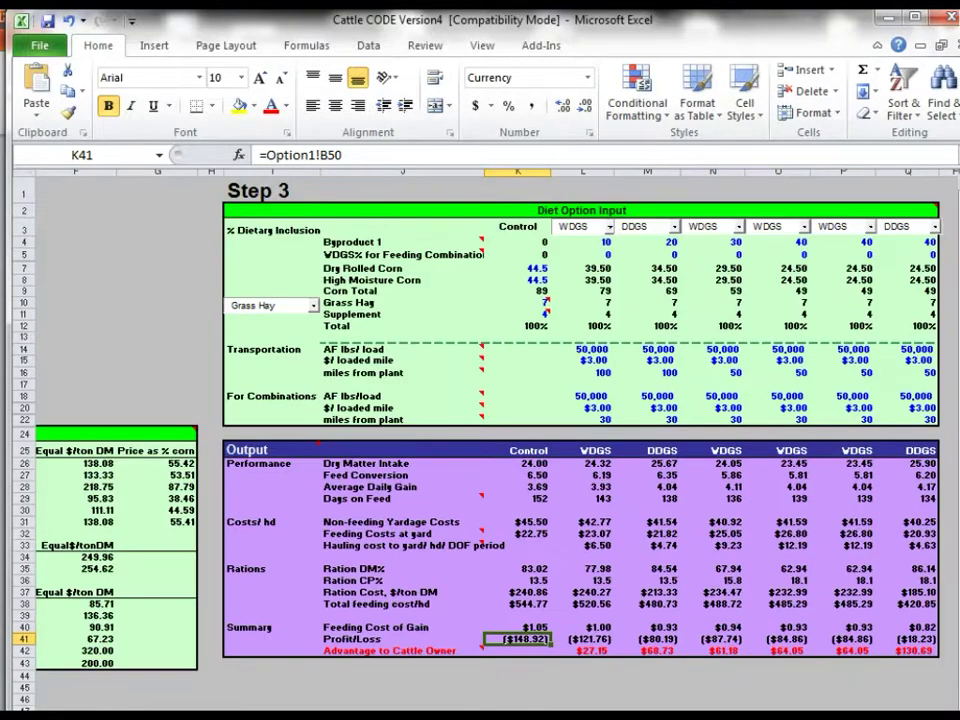
{"action": "scroll", "coordinate": [480, 440], "scroll_direction": "left", "scroll_amount": 3}
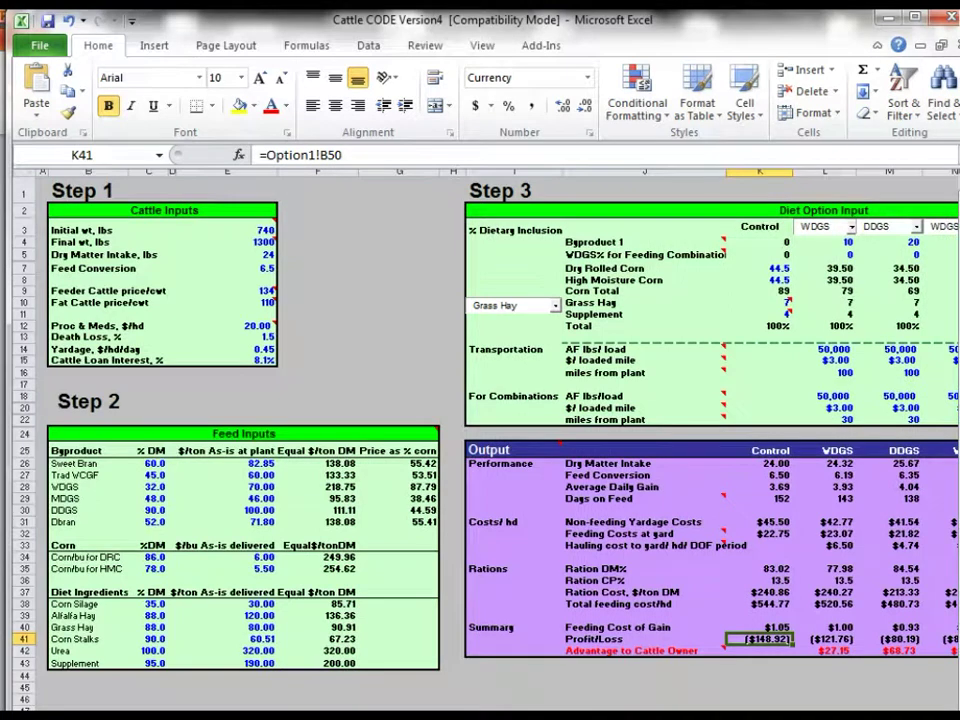
{"action": "key", "text": "alt+Tab"}
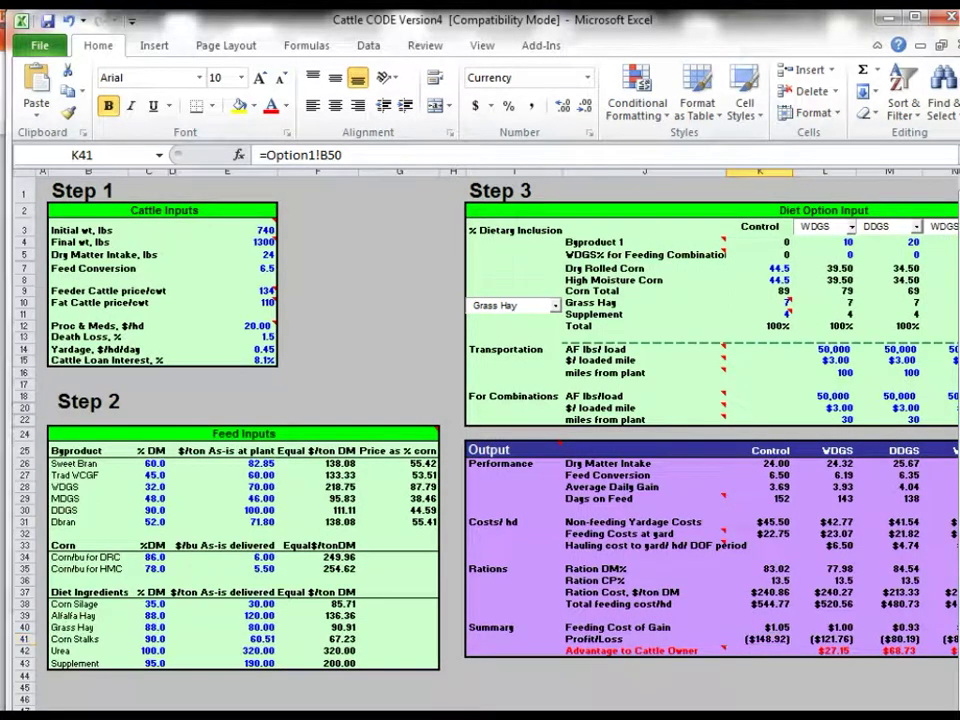